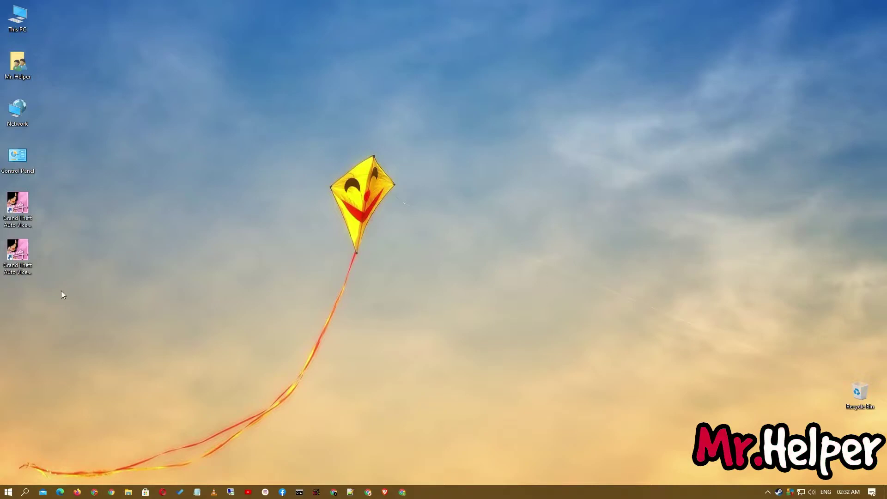
# Step: Check Grand Theft Auto: Vice City's local files in its Steam properties, then close Steam
pyautogui.rightClick(16, 270)
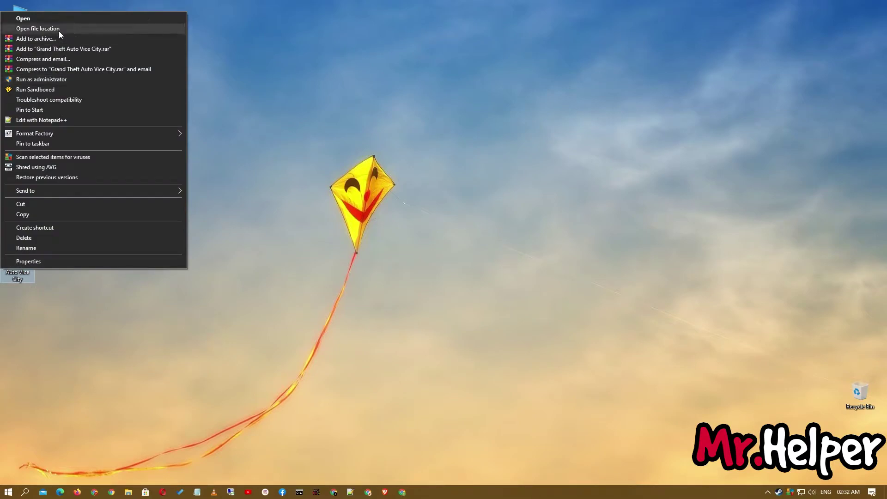
pyautogui.click(600, 105)
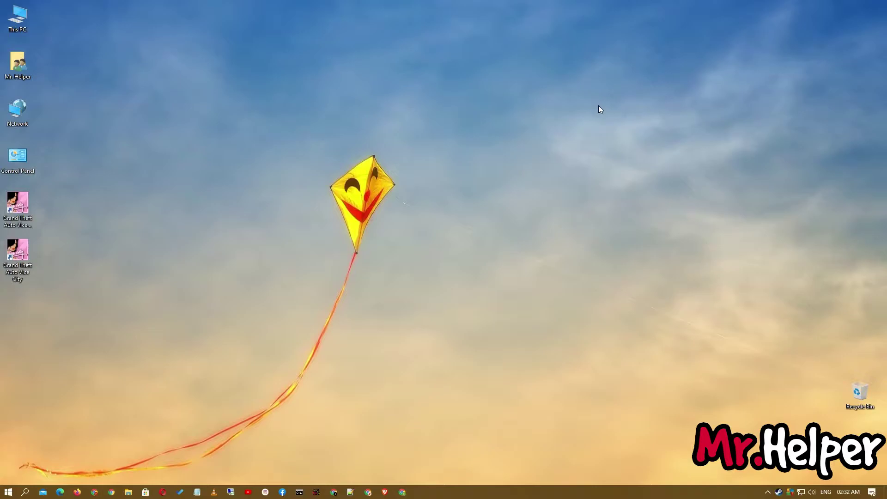
pyautogui.rightClick(779, 492)
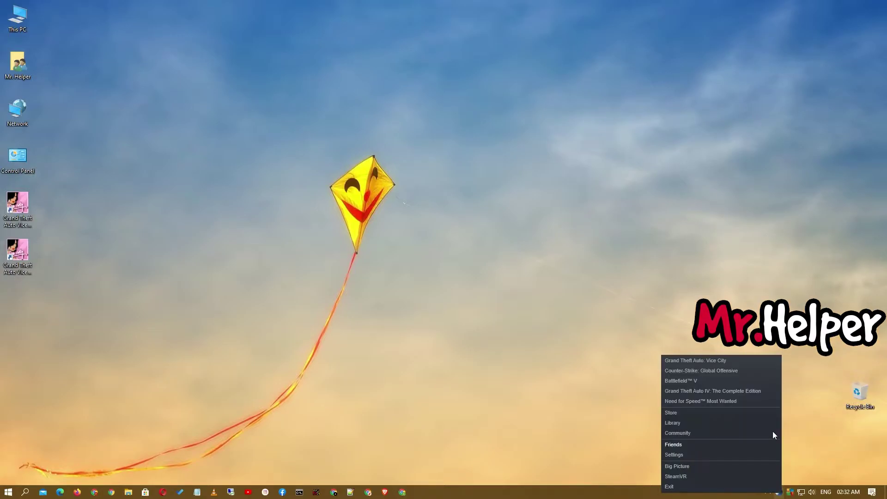
pyautogui.click(749, 421)
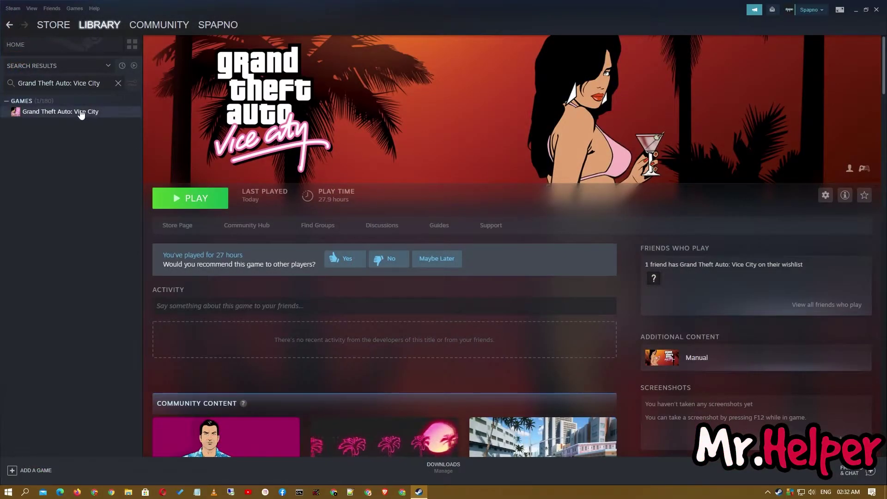
pyautogui.rightClick(82, 114)
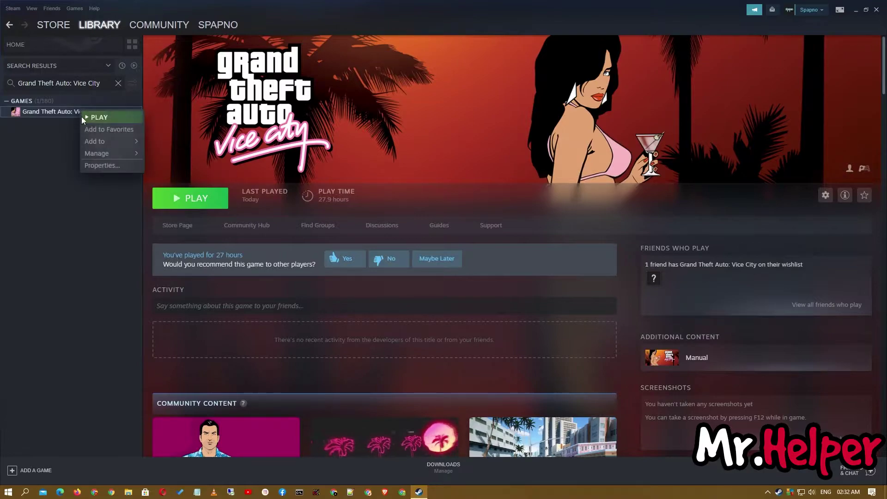
pyautogui.click(107, 167)
pyautogui.click(318, 216)
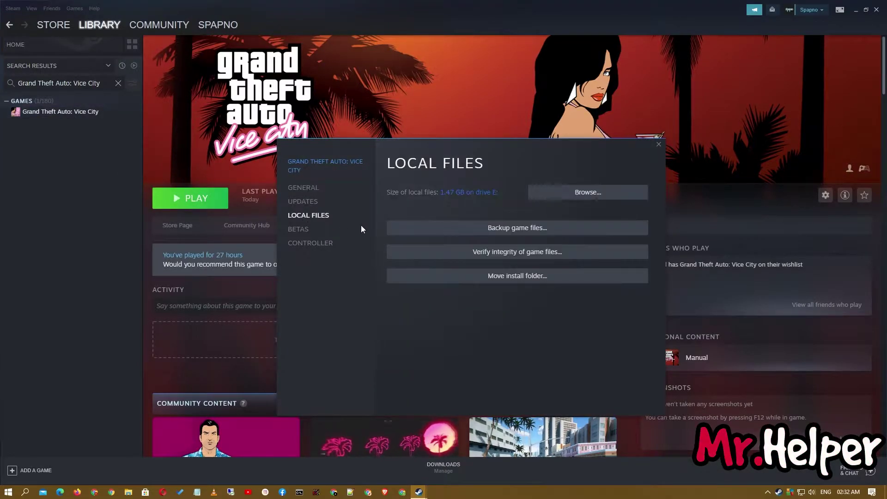
pyautogui.click(659, 144)
pyautogui.click(876, 9)
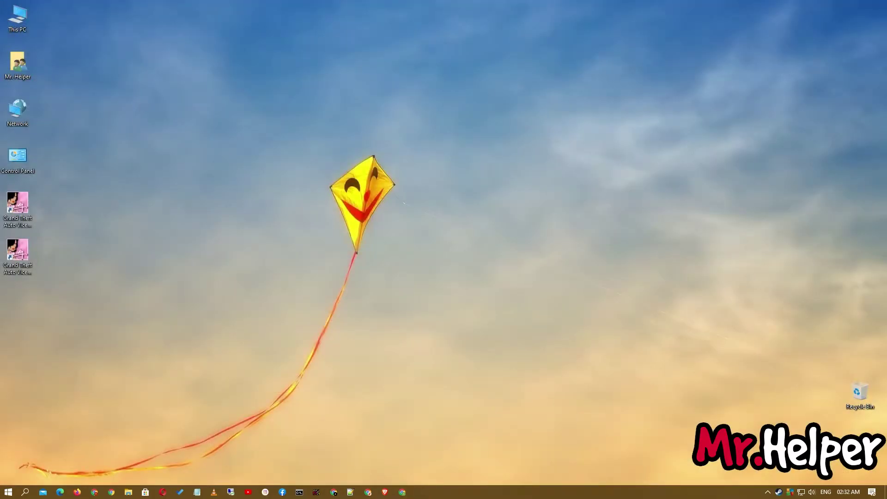
# Step: Browse to E:\Program Files (x86)\Steam\steamapps\common\Grand Theft Auto Vice City
pyautogui.doubleClick(19, 6)
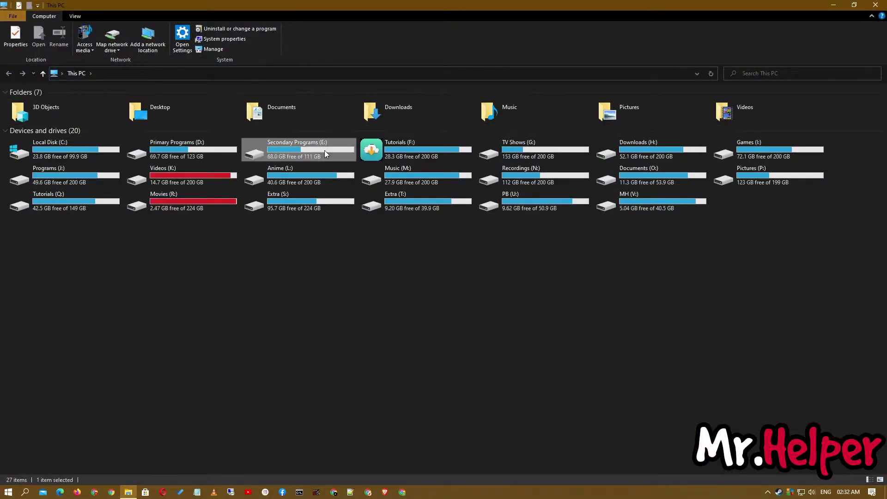
pyautogui.doubleClick(244, 151)
pyautogui.doubleClick(78, 145)
pyautogui.doubleClick(88, 176)
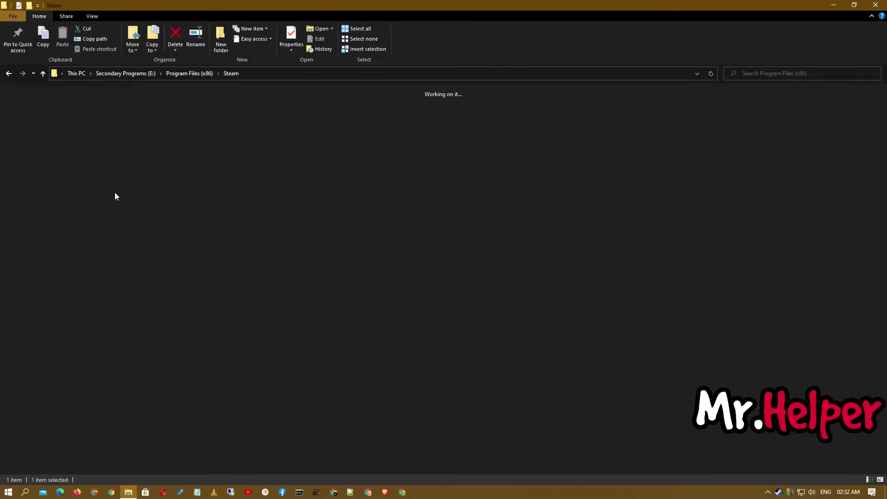
pyautogui.doubleClick(807, 402)
pyautogui.doubleClick(108, 168)
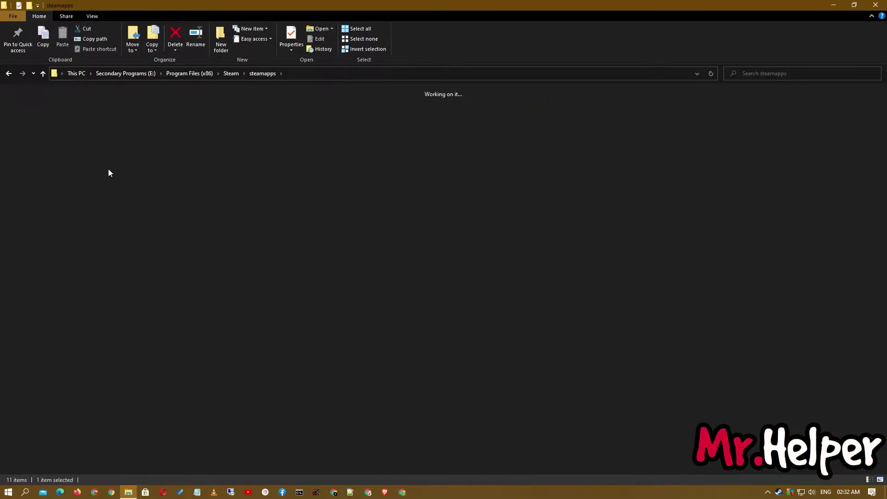
pyautogui.doubleClick(105, 171)
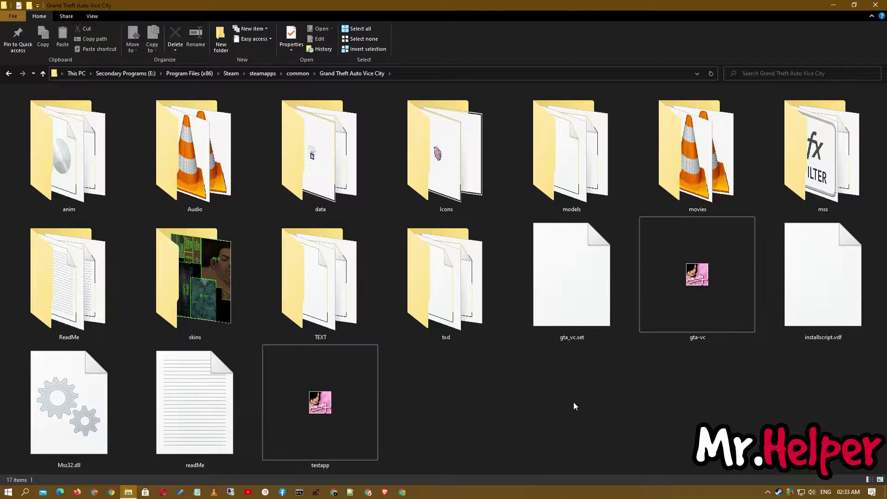
# Step: Add a new folder there and name it mp3 in lowercase
pyautogui.rightClick(574, 405)
pyautogui.moveTo(553, 383)
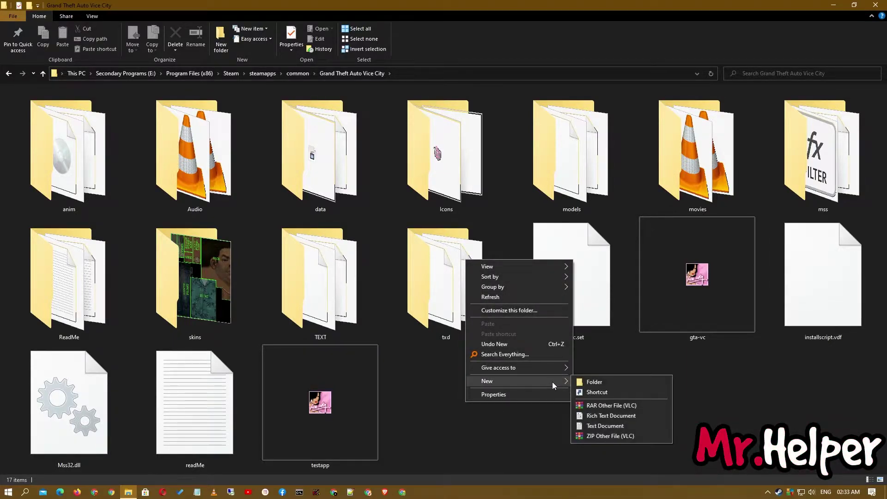
pyautogui.click(588, 382)
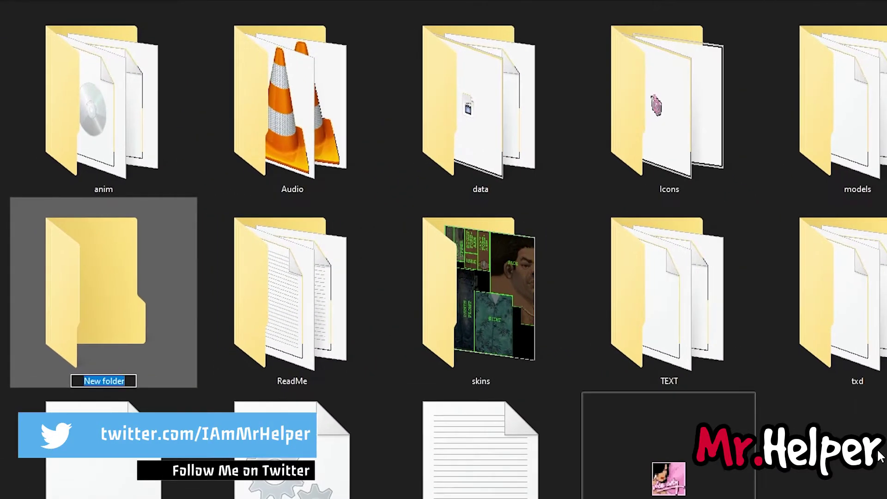
pyautogui.write('mp3')
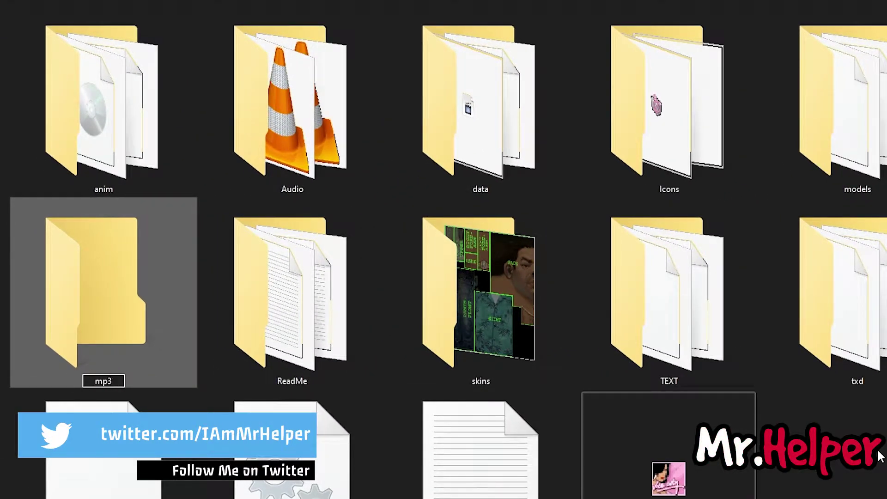
pyautogui.hotkey('ctrl', 'a')
pyautogui.write('MP3')
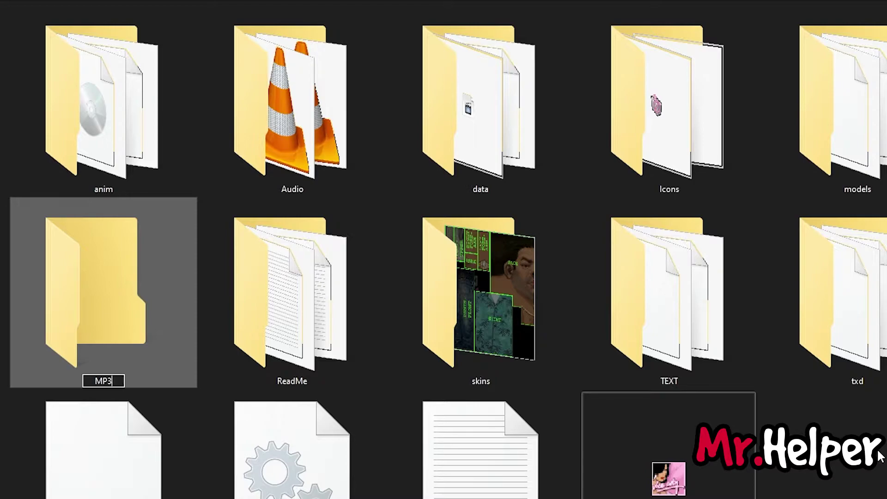
pyautogui.hotkey('ctrl', 'a')
pyautogui.press('BackSpace')
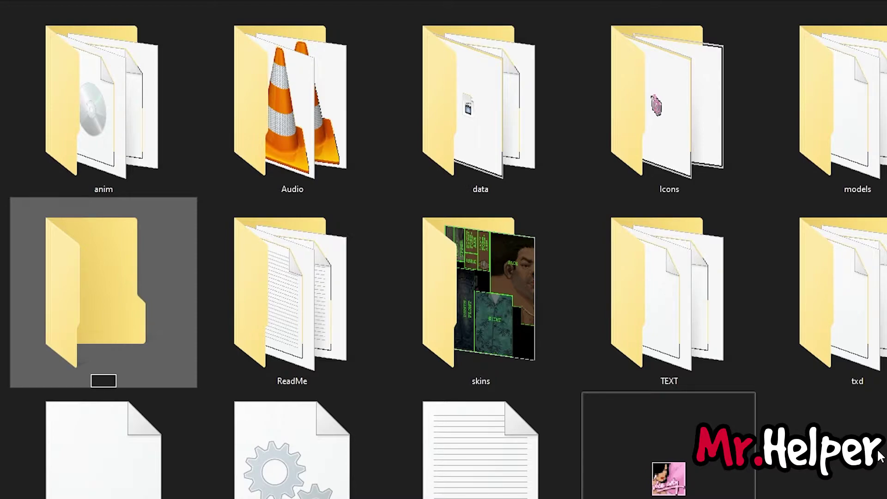
pyautogui.write('mp3')
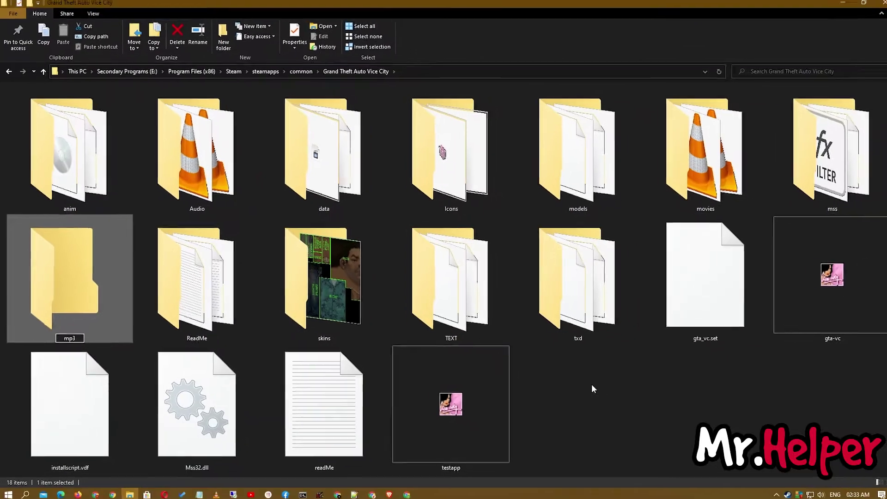
pyautogui.press('Return')
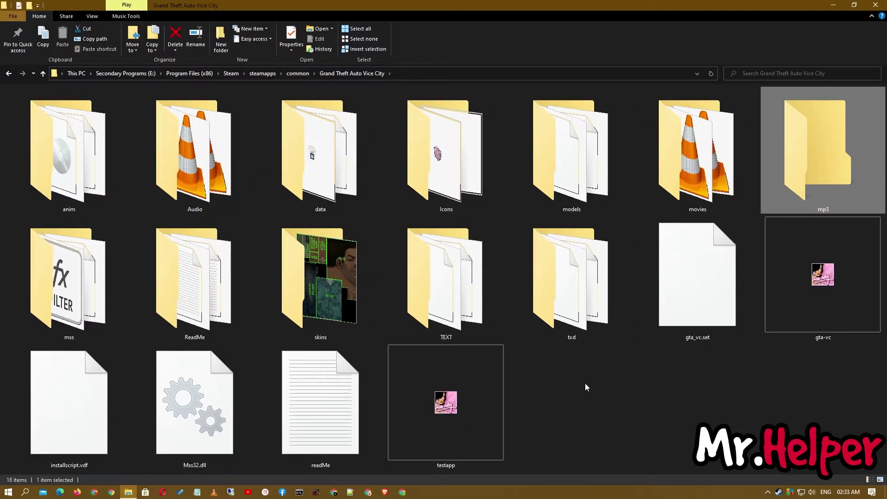
# Step: Open the newly created mp3 folder in the Vice City game directory
pyautogui.doubleClick(793, 163)
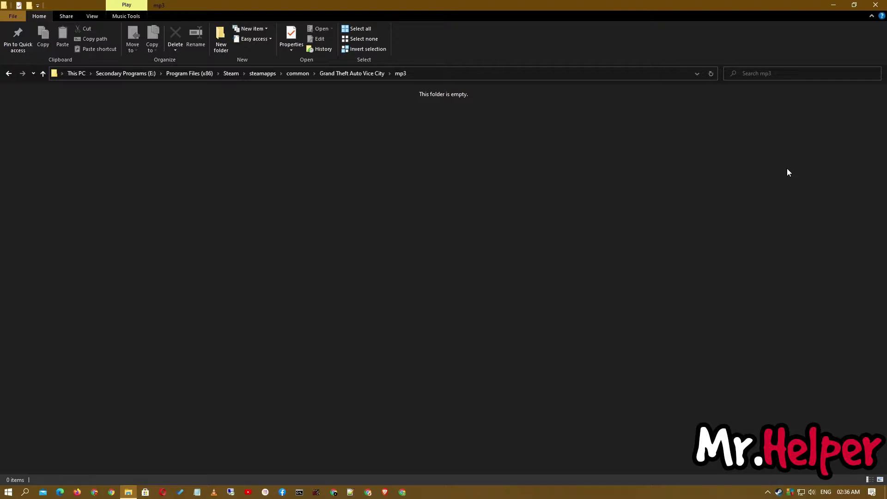
# Step: Open D:\Music\wav in a second, maximized Explorer window
pyautogui.click(854, 5)
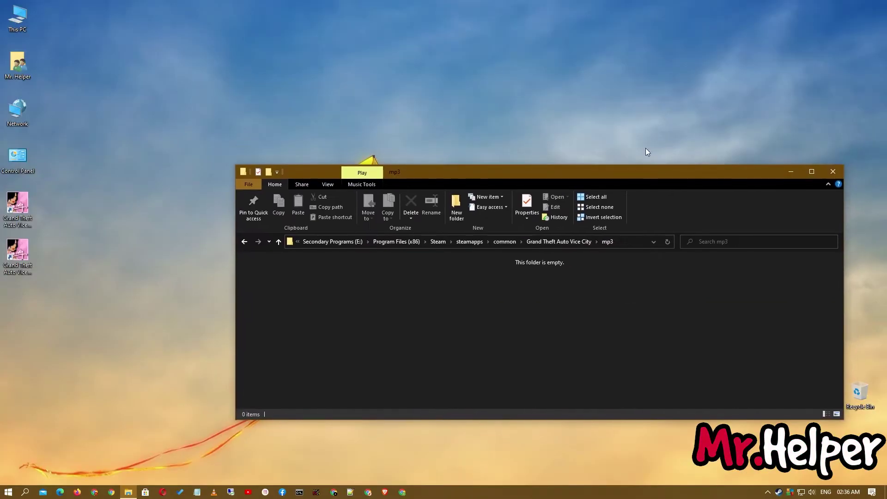
pyautogui.doubleClick(14, 26)
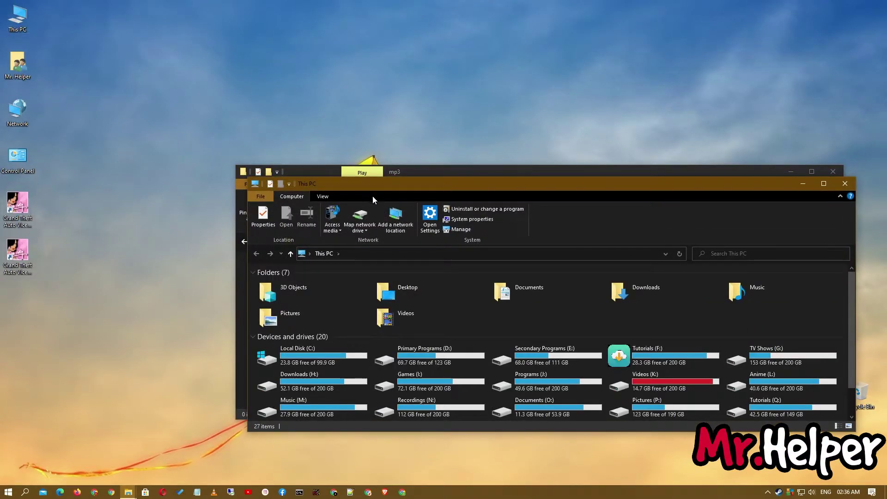
pyautogui.doubleClick(446, 352)
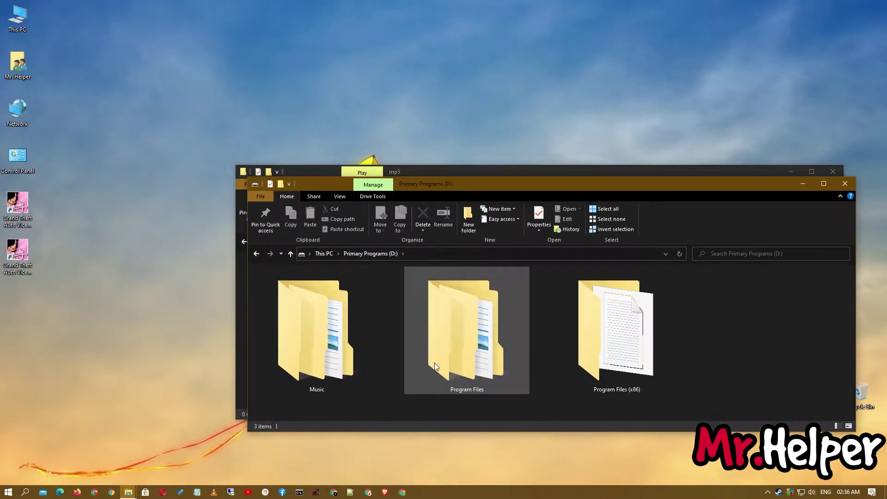
pyautogui.click(312, 345)
pyautogui.doubleClick(313, 346)
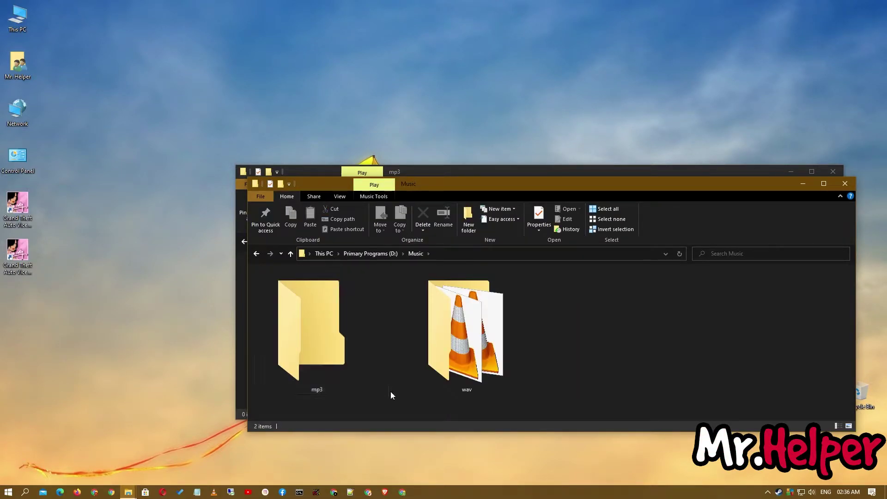
pyautogui.doubleClick(493, 375)
pyautogui.doubleClick(581, 189)
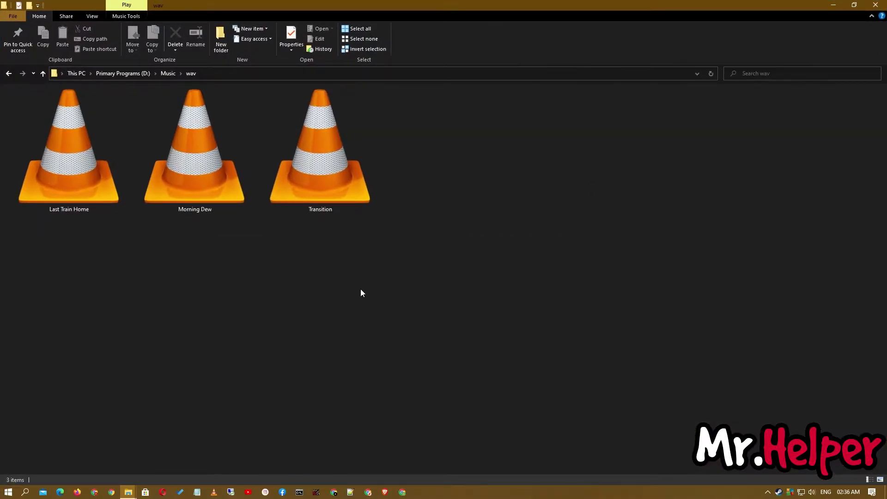
# Step: Preview Last Train Home in VLC, skipping ahead, then close the player
pyautogui.doubleClick(59, 162)
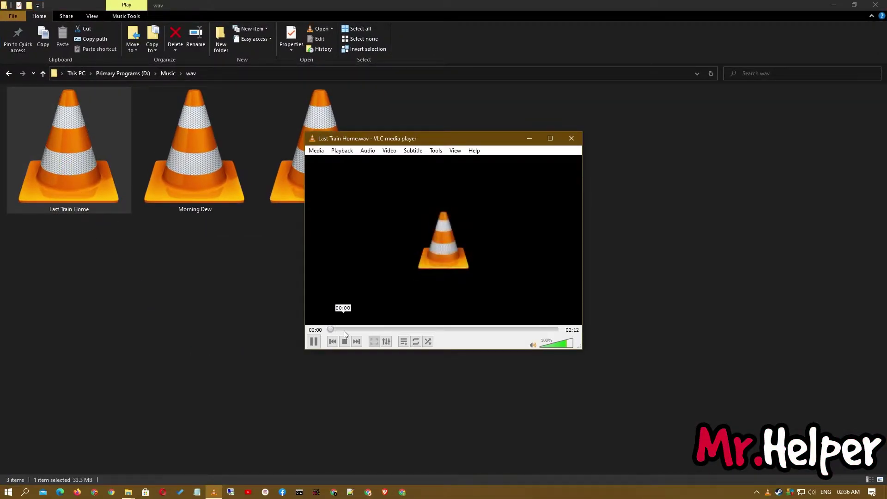
pyautogui.click(377, 329)
pyautogui.scroll(2, 446, 310)
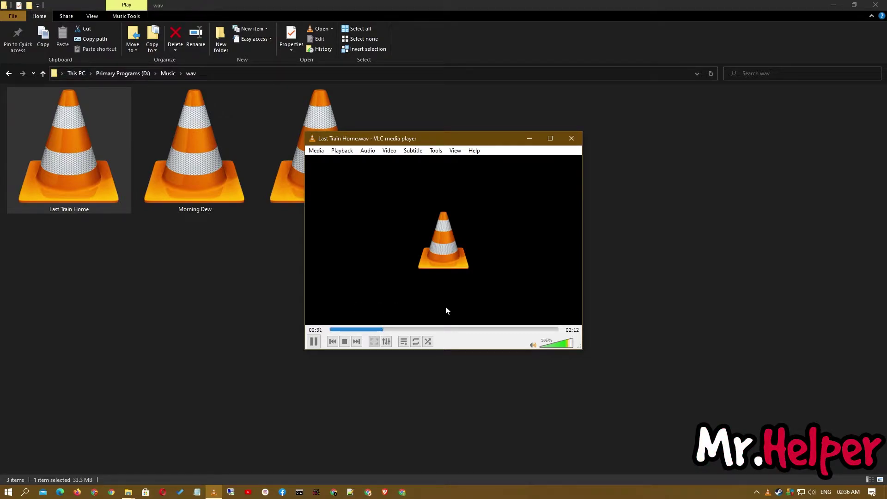
pyautogui.click(572, 139)
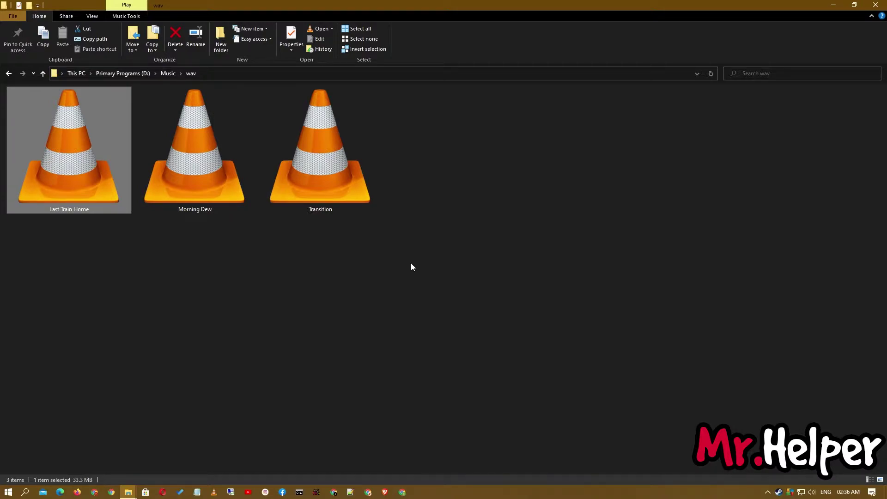
# Step: Turn on File name extensions so the three songs show .wav
pyautogui.click(89, 16)
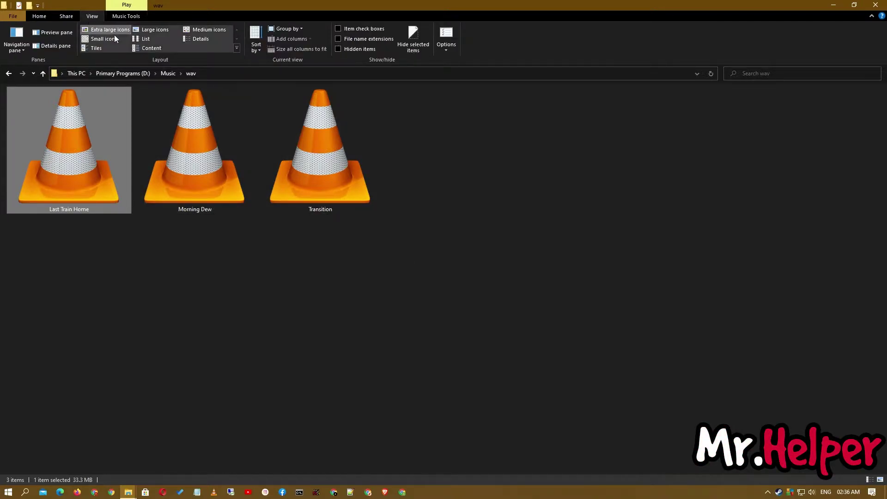
pyautogui.click(346, 40)
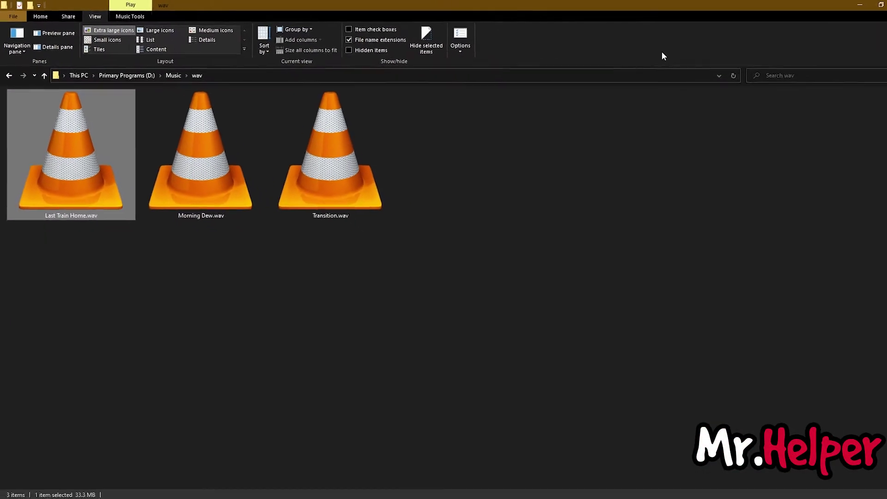
# Step: Launch VLC and place it on the right, beside the restored wav and mp3 folder windows
pyautogui.click(860, 5)
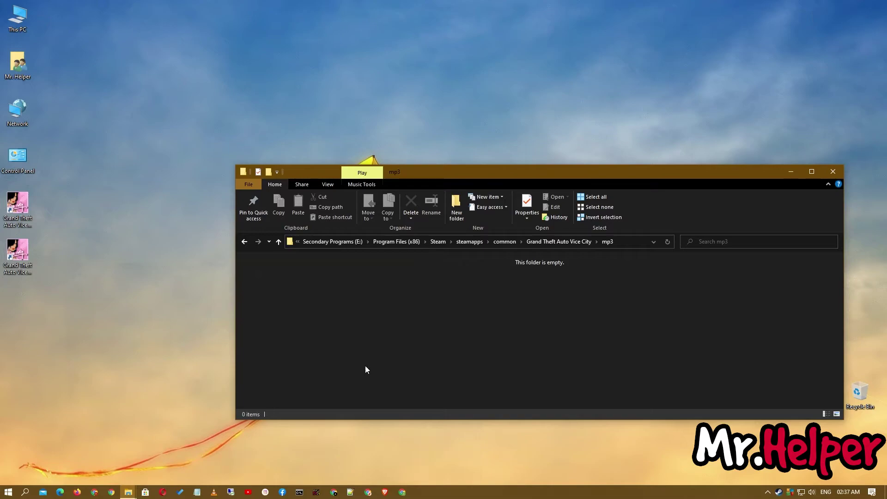
pyautogui.click(213, 491)
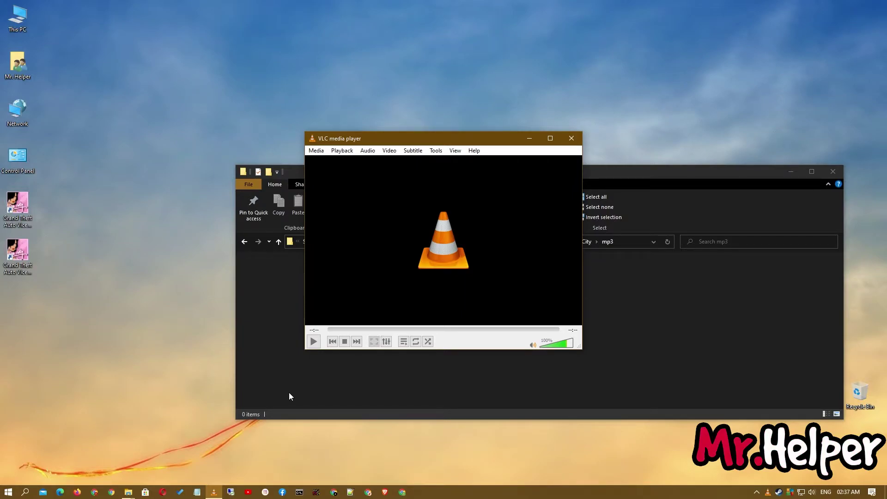
pyautogui.moveTo(129, 494)
pyautogui.click(92, 450)
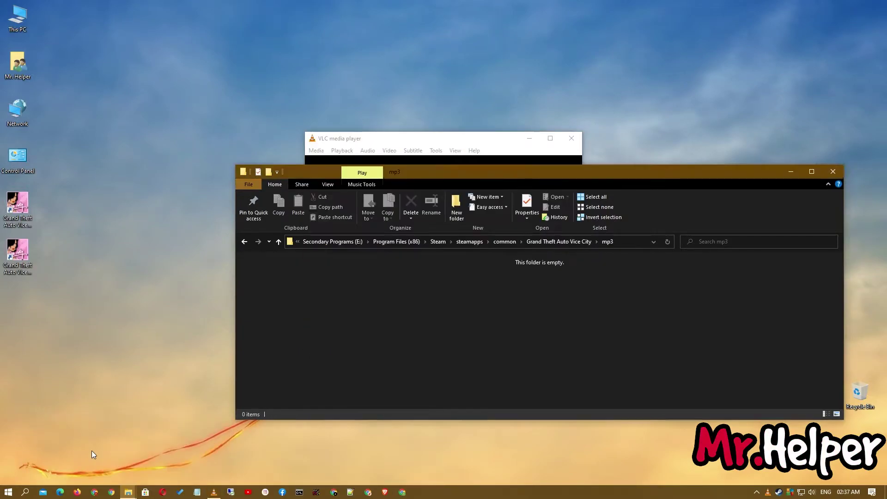
pyautogui.click(163, 467)
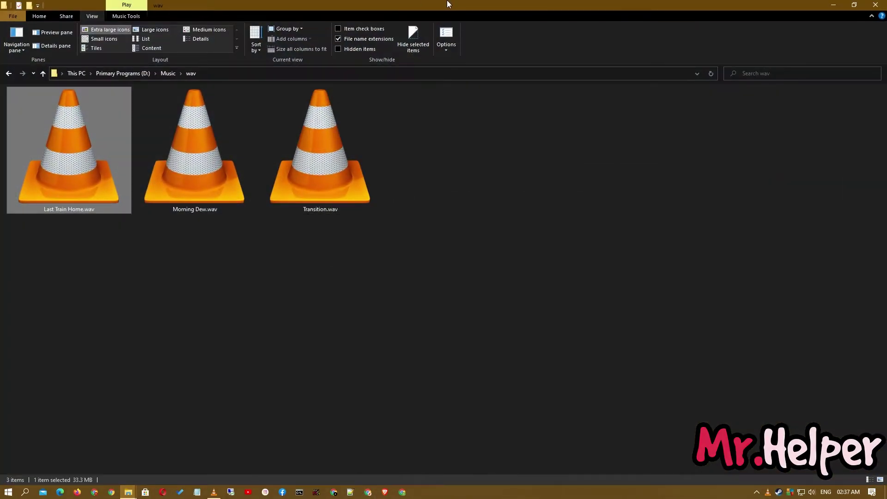
pyautogui.press('super+Down')
pyautogui.moveTo(413, 143); pyautogui.dragTo(601, 147)
# Step: Use Media > Convert / Save with Last Train Home.wav dragged in as the source
pyautogui.click(504, 154)
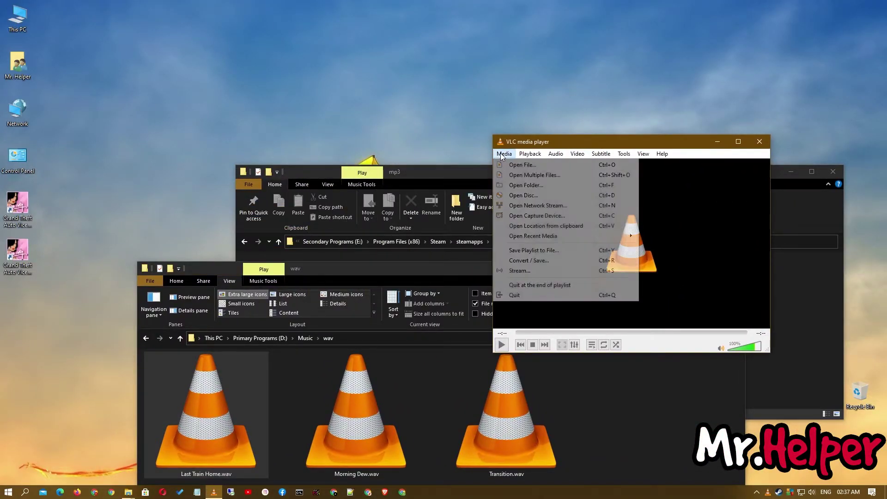
pyautogui.click(518, 262)
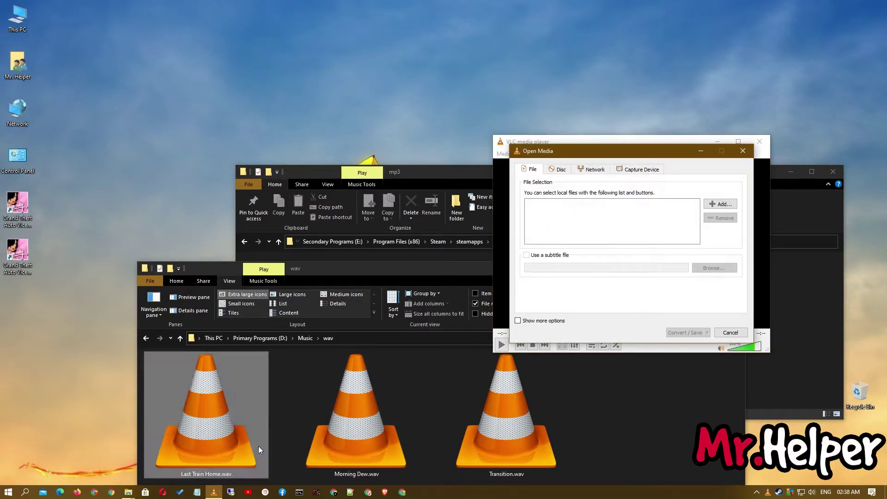
pyautogui.moveTo(310, 273); pyautogui.dragTo(330, 260)
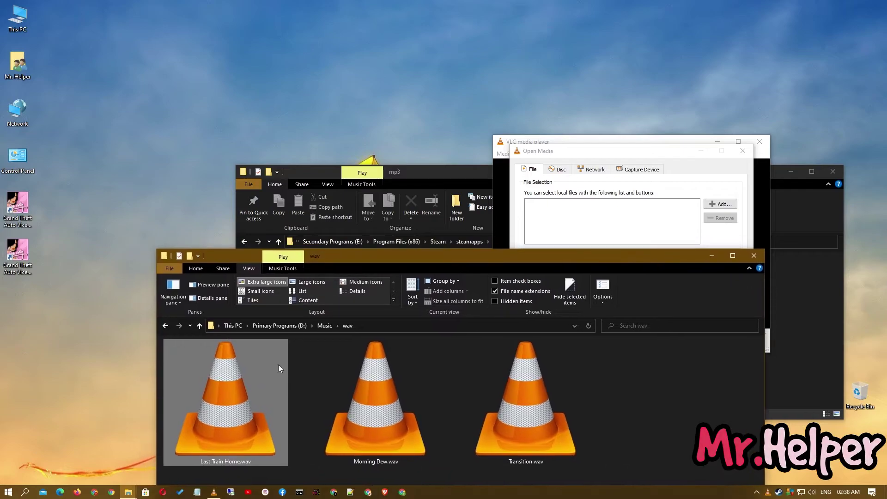
pyautogui.moveTo(283, 367); pyautogui.dragTo(570, 224)
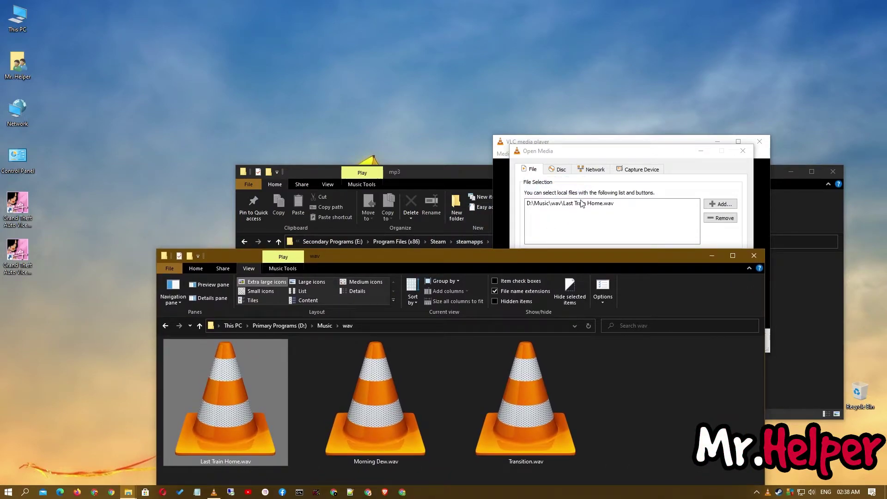
pyautogui.click(610, 226)
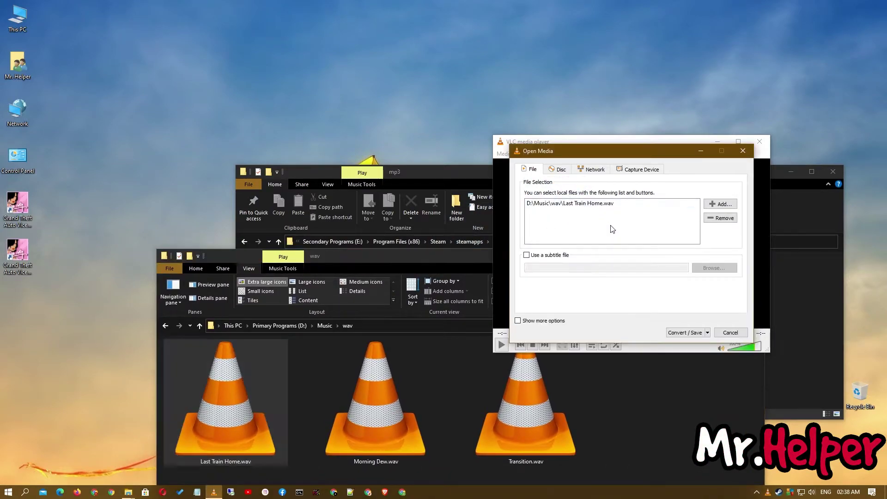
pyautogui.click(683, 332)
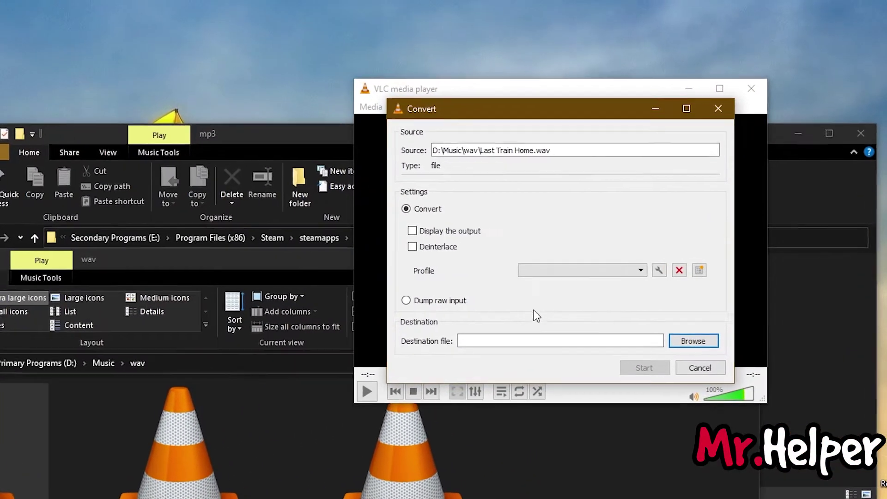
# Step: Choose the Audio - MP3 conversion profile
pyautogui.click(558, 271)
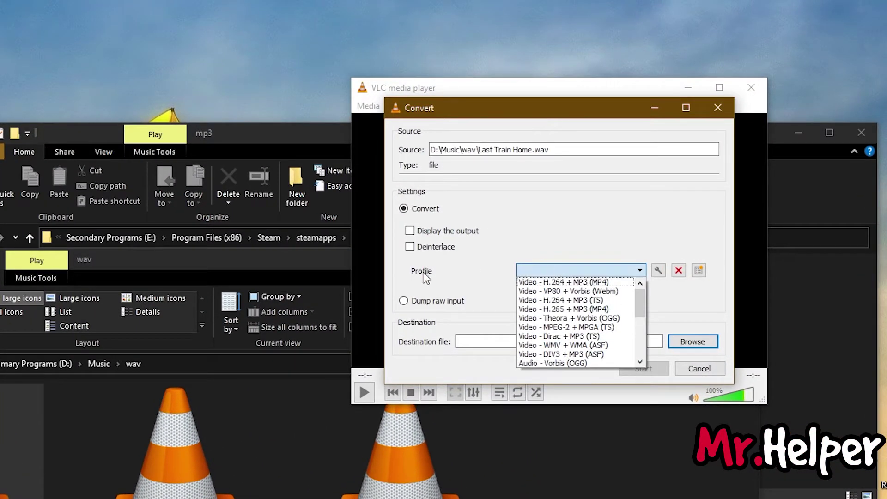
pyautogui.scroll(-1, 559, 310)
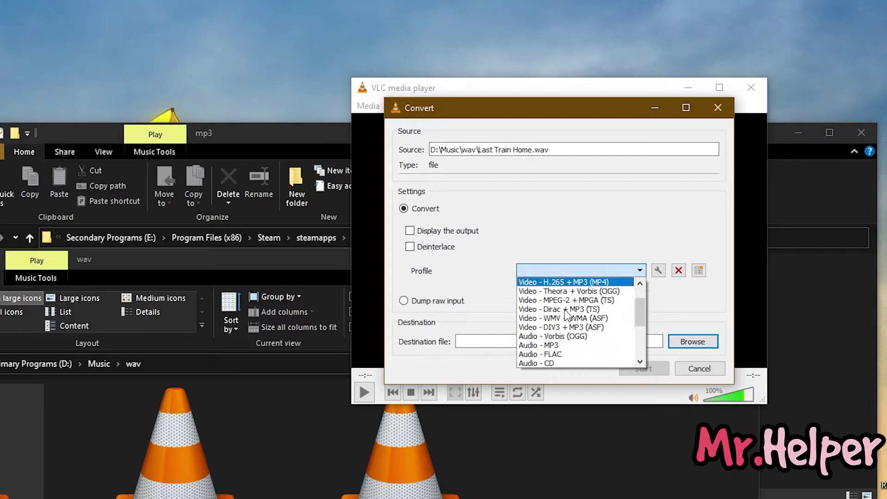
pyautogui.click(534, 345)
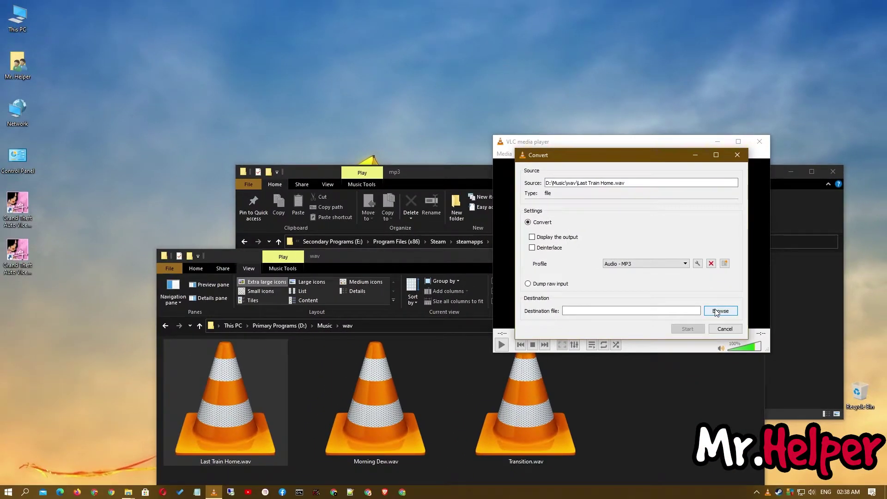
# Step: Set the destination to D:\Music\mp3 with the file name Last Train Home
pyautogui.click(716, 312)
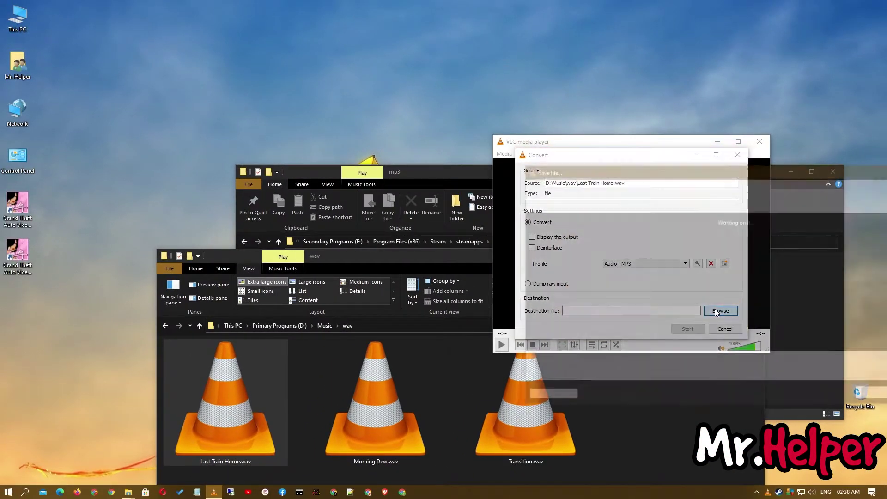
pyautogui.write('D:\\Music')
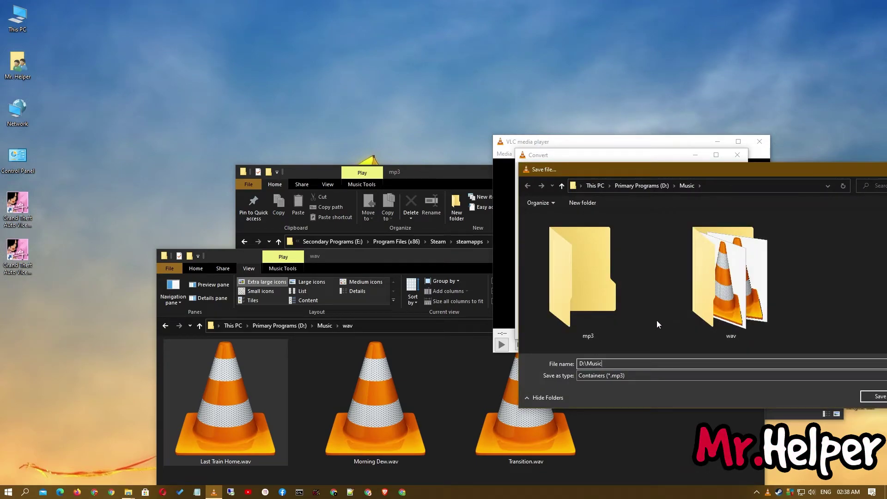
pyautogui.doubleClick(617, 295)
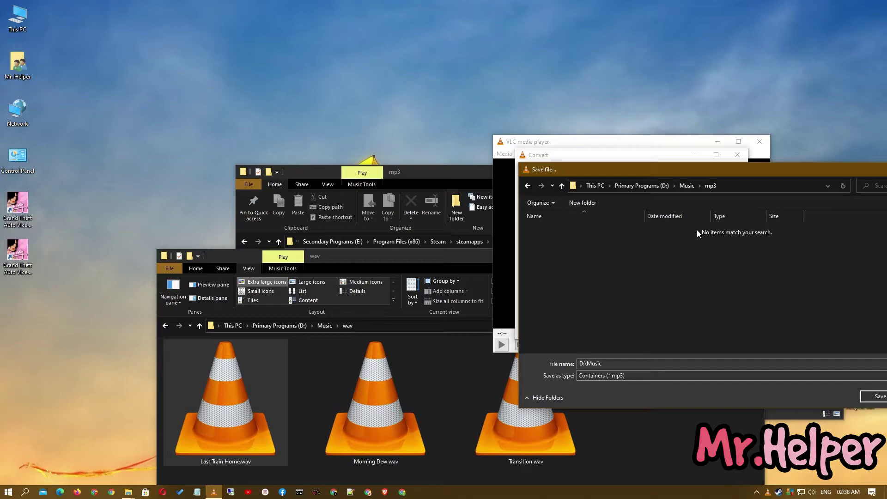
pyautogui.moveTo(721, 172); pyautogui.dragTo(638, 167)
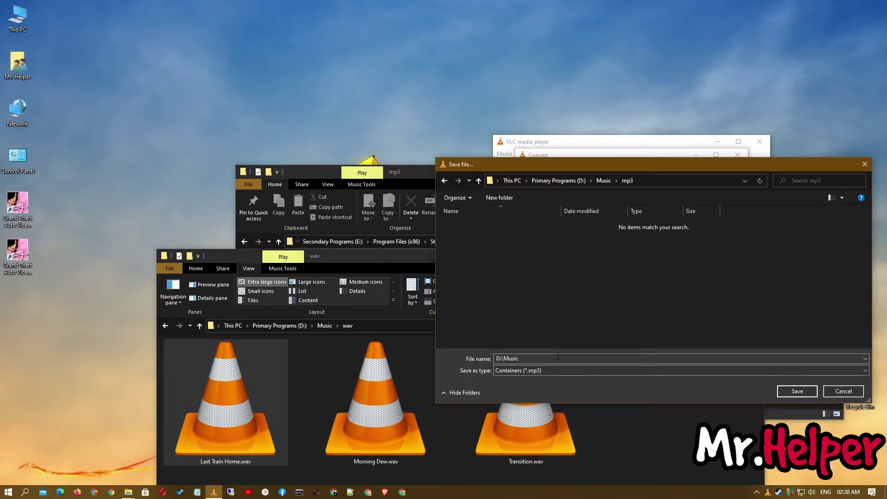
pyautogui.doubleClick(526, 358)
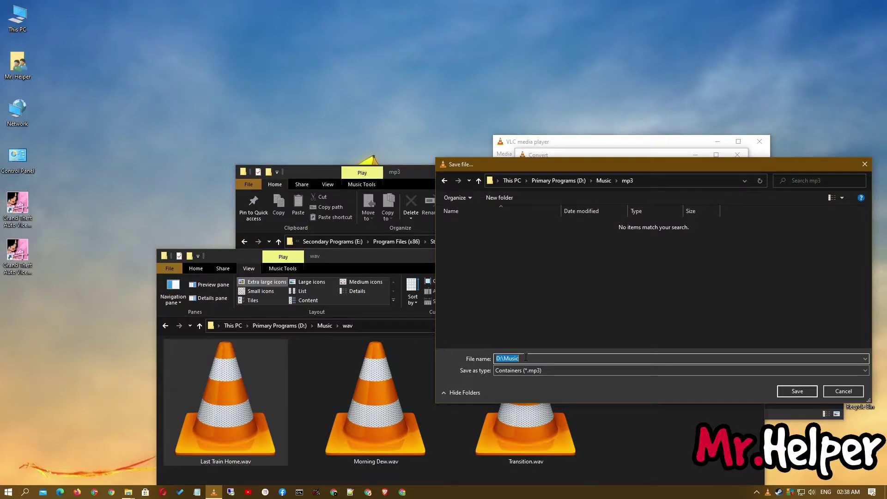
pyautogui.click(225, 462)
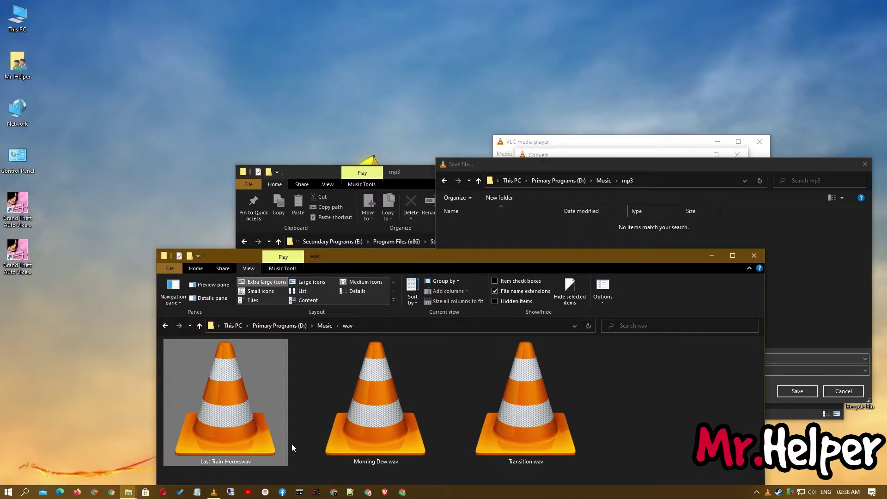
pyautogui.click(771, 282)
pyautogui.write('Last Train Home')
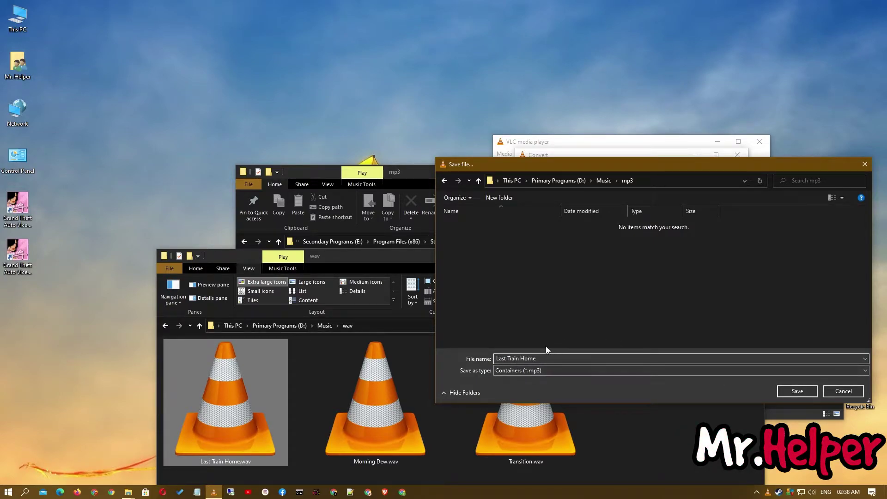
# Step: Save the destination, start the MP3 conversion, and close VLC once done
pyautogui.click(791, 393)
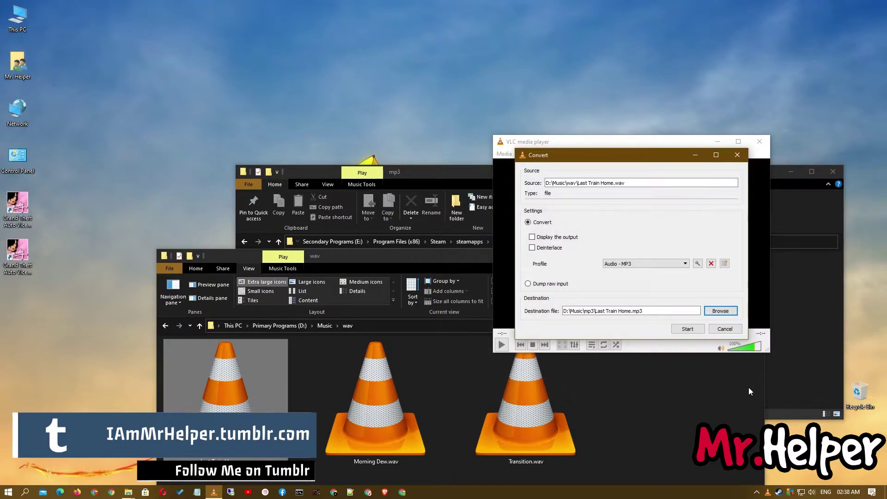
pyautogui.click(687, 329)
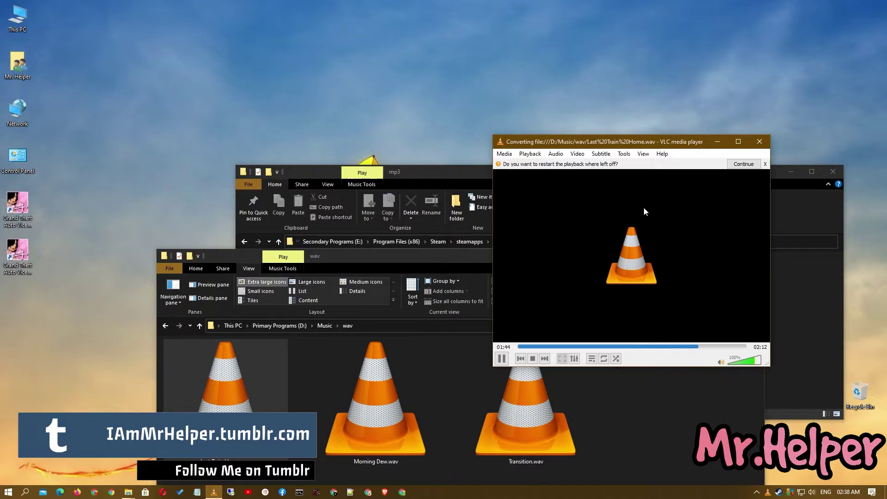
pyautogui.click(758, 141)
pyautogui.click(779, 300)
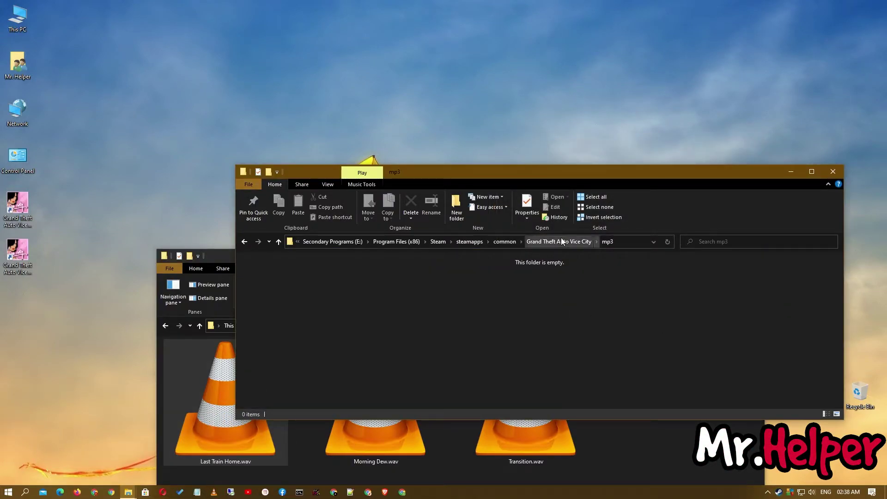
# Step: Copy Last Train Home.mp3 from D:\Music\mp3, then go back up to Music
pyautogui.click(531, 462)
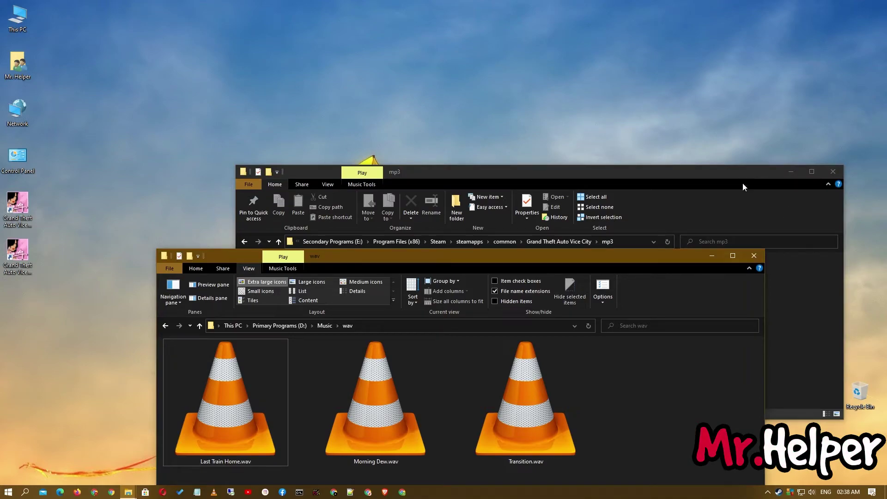
pyautogui.click(733, 256)
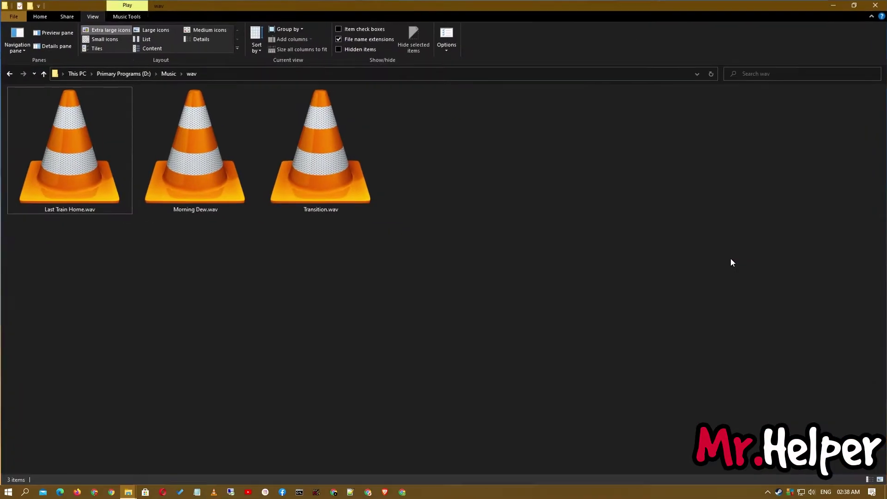
pyautogui.click(167, 73)
pyautogui.doubleClick(83, 192)
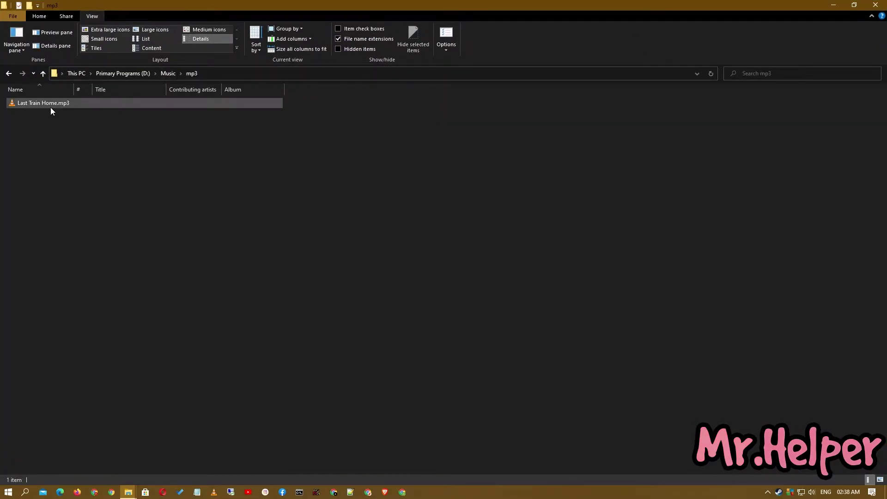
pyautogui.rightClick(48, 105)
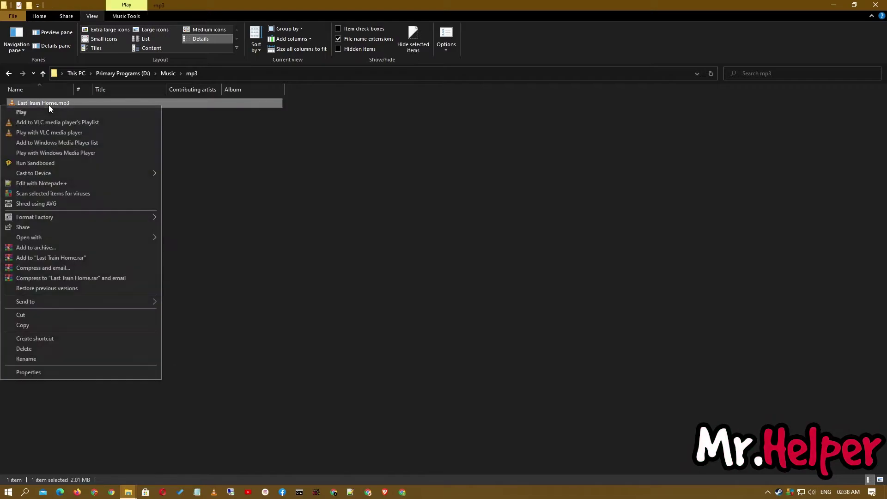
pyautogui.click(56, 325)
pyautogui.click(212, 426)
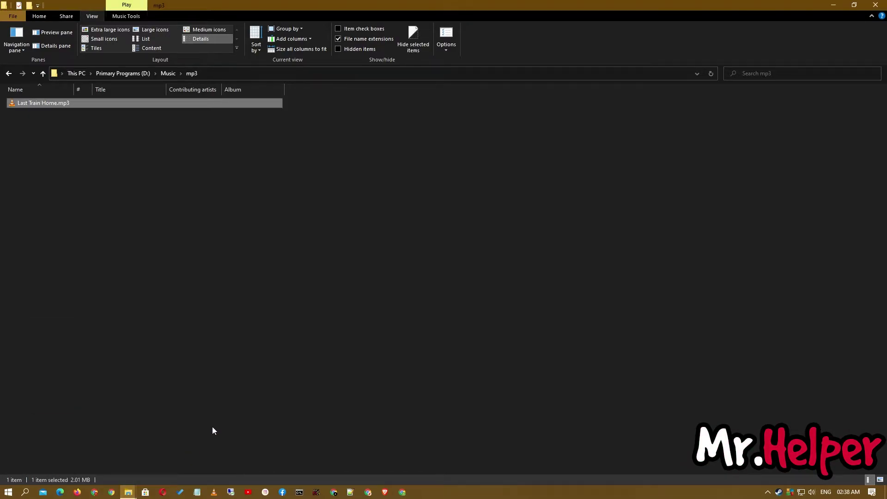
pyautogui.press('BackSpace')
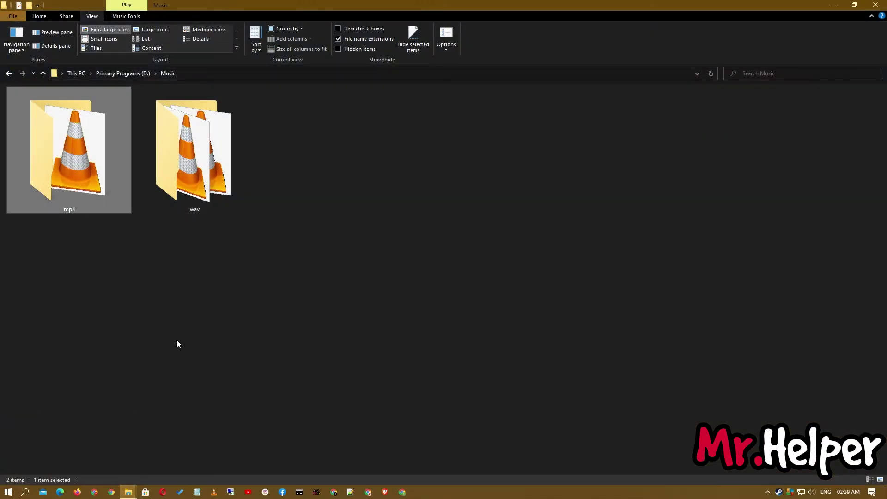
# Step: Maximize the game folder window, open its mp3 folder, and paste Last Train Home.mp3
pyautogui.moveTo(188, 5); pyautogui.dragTo(447, 282)
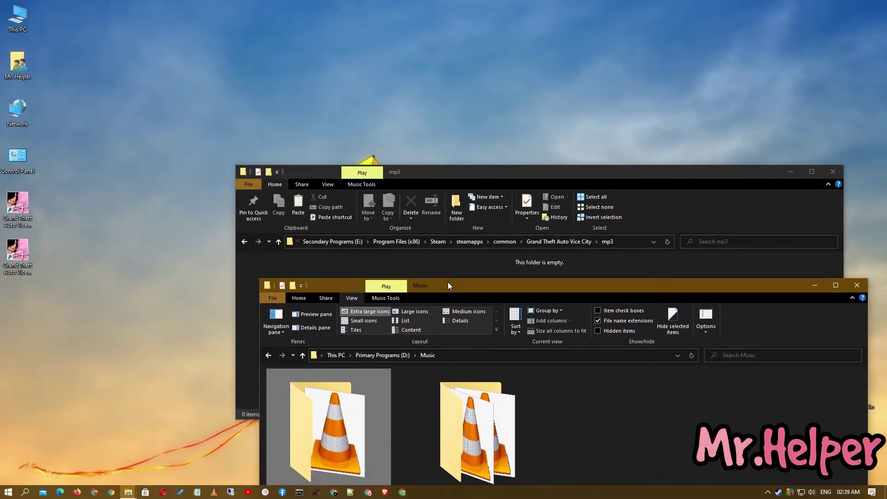
pyautogui.click(762, 181)
pyautogui.click(812, 172)
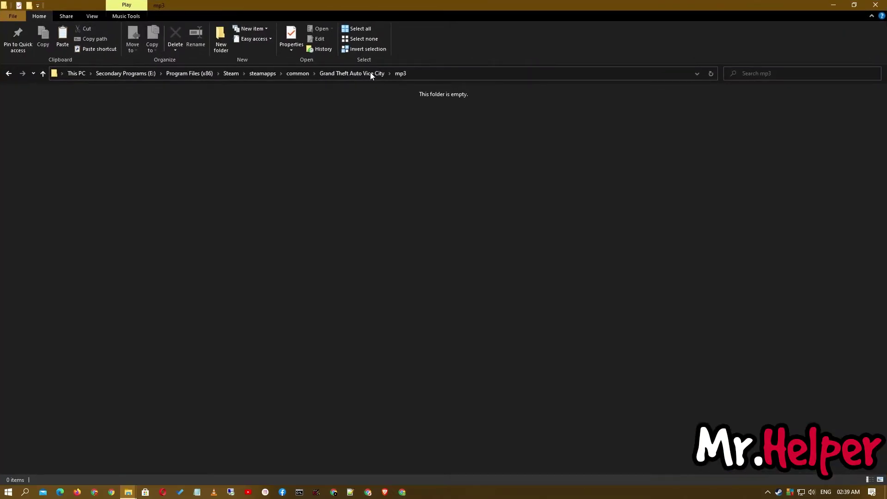
pyautogui.click(370, 73)
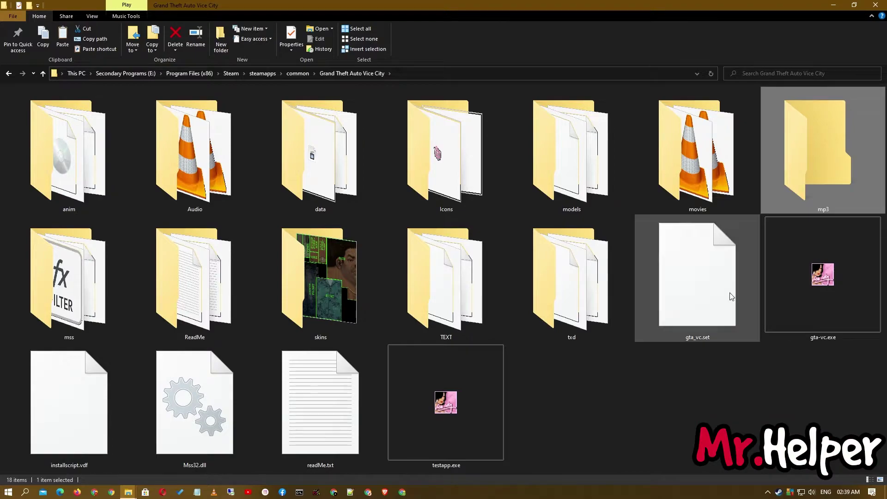
pyautogui.doubleClick(822, 172)
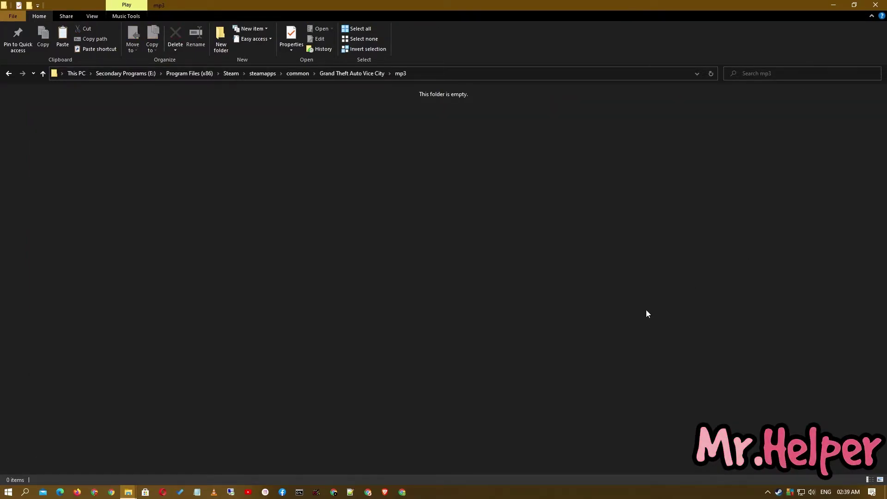
pyautogui.rightClick(477, 218)
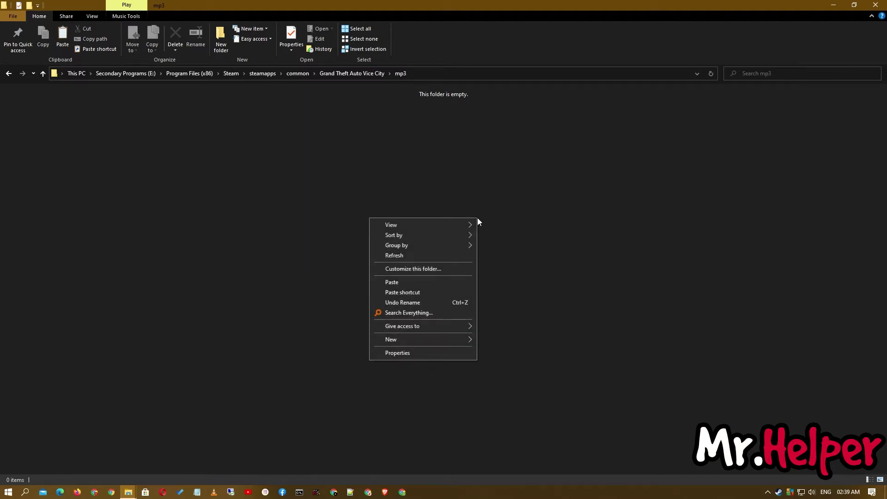
pyautogui.click(405, 281)
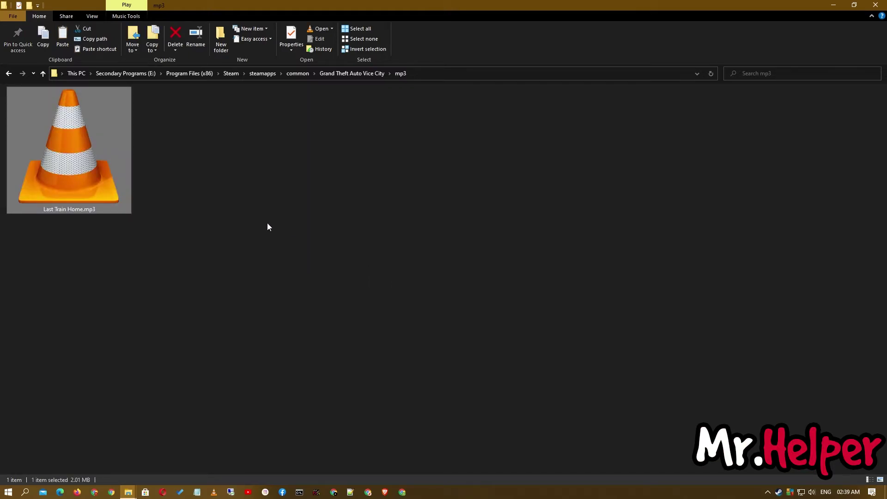
# Step: Minimize the mp3 and Music Explorer windows and launch Grand Theft Auto: Vice City from the desktop
pyautogui.click(827, 5)
pyautogui.click(813, 291)
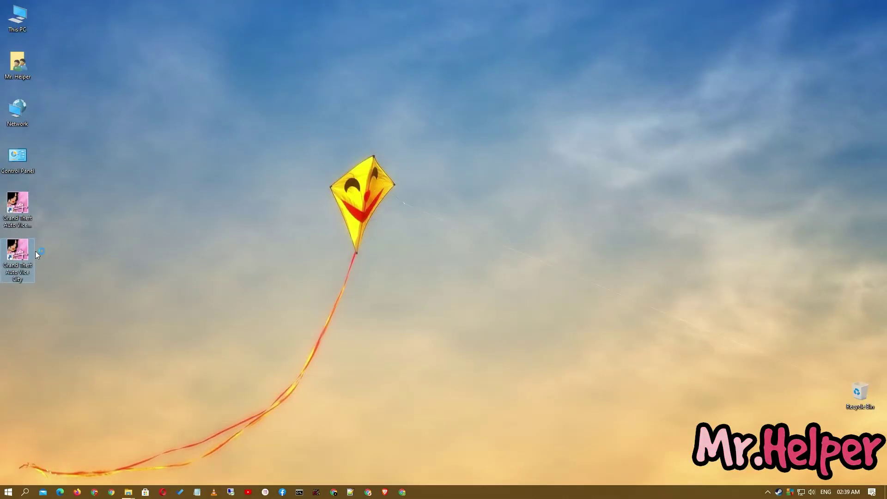
pyautogui.doubleClick(20, 254)
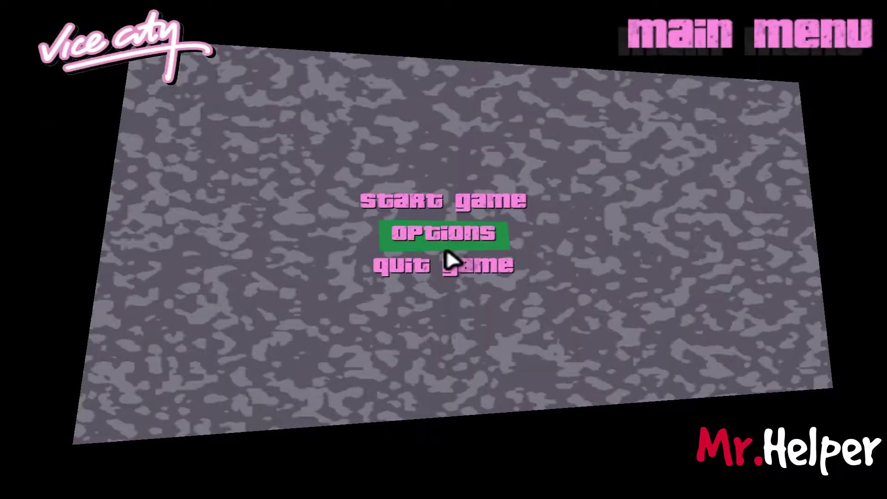
# Step: In Audio Setup, set the radio station to MP3 Player and lower music volume to about seven bars
pyautogui.click(447, 234)
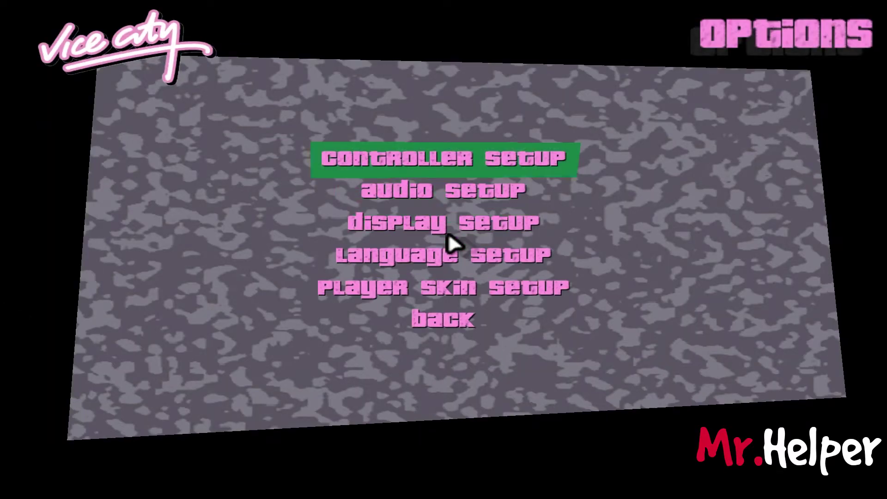
pyautogui.click(440, 202)
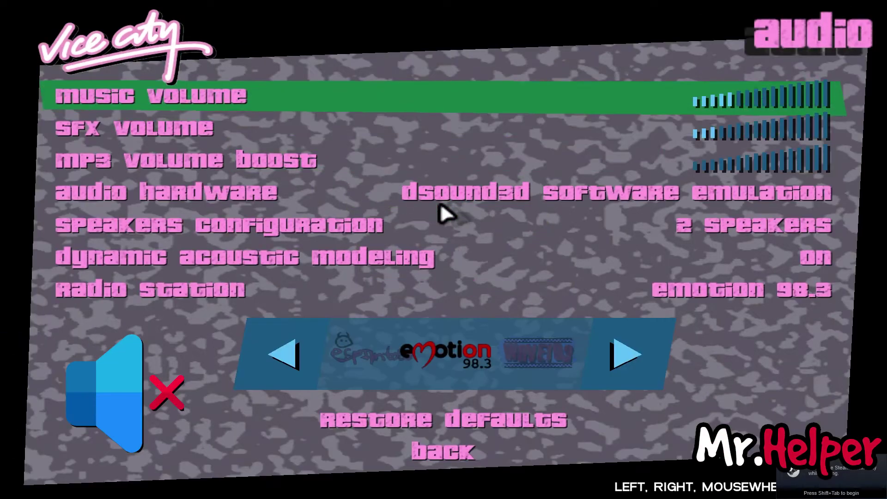
pyautogui.click(639, 296)
pyautogui.click(638, 294)
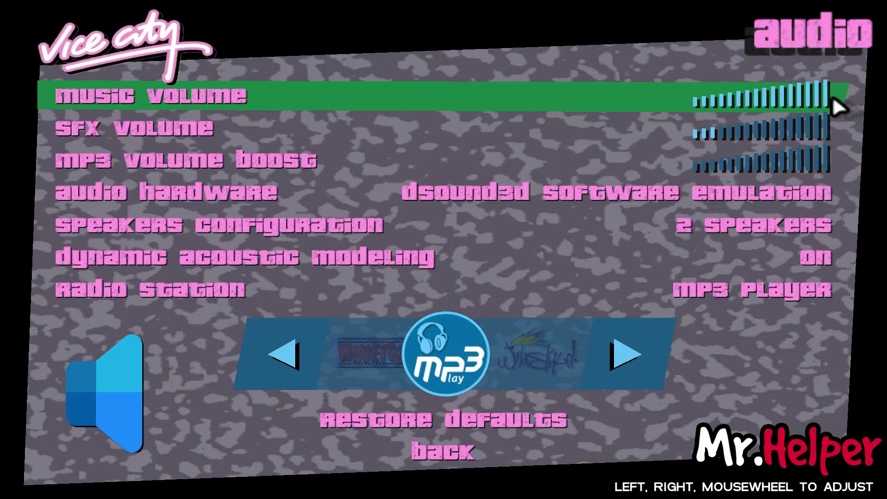
pyautogui.moveTo(833, 96); pyautogui.dragTo(746, 100)
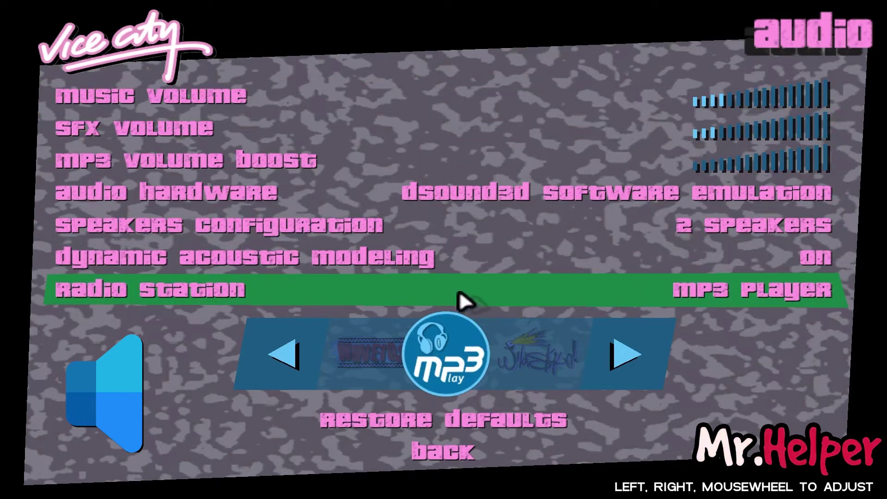
# Step: Back out to the main menu and start the game
pyautogui.click(458, 450)
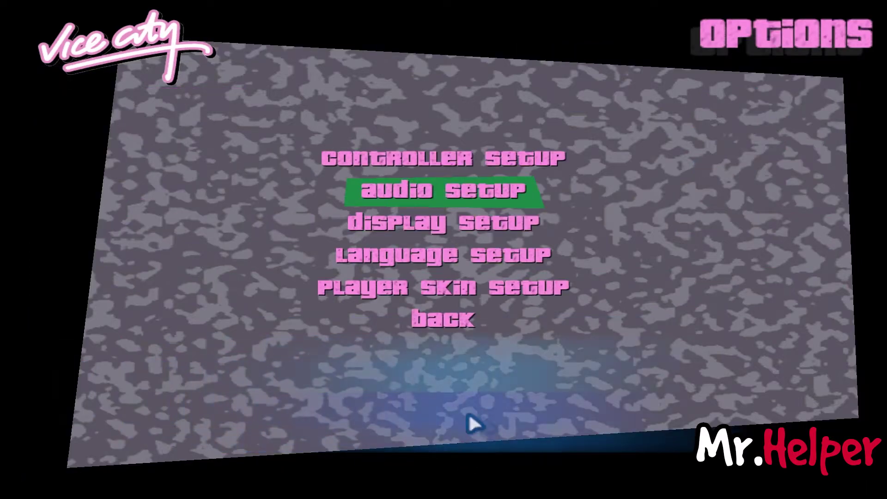
pyautogui.click(468, 322)
pyautogui.click(448, 208)
pyautogui.click(418, 209)
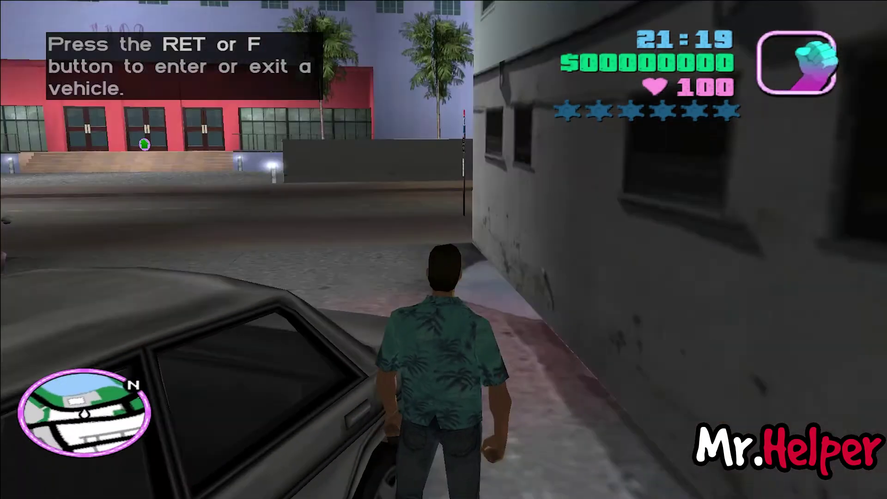
# Step: Walk Tommy to the purple scooter, mount it, and tune the radio to MP3 Player
pyautogui.press('w')
pyautogui.press('f')
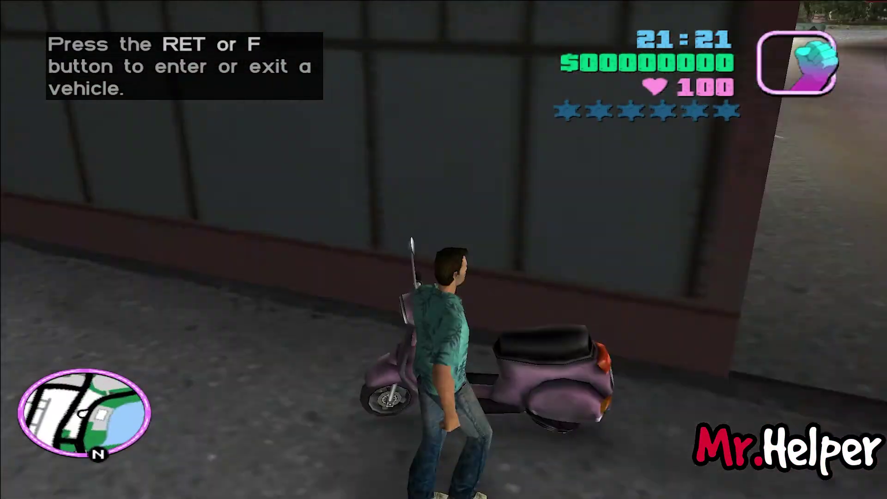
pyautogui.press('w')
pyautogui.press('r')
pyautogui.press('r')
pyautogui.press('r')
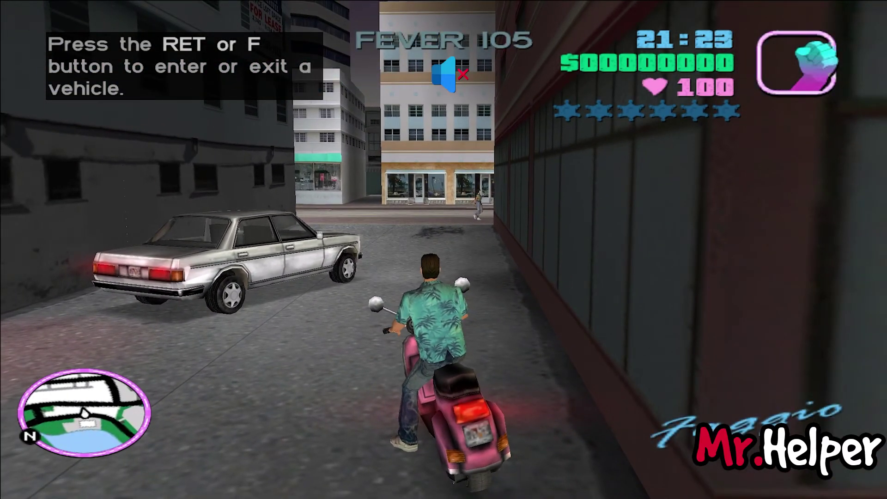
pyautogui.press('r')
pyautogui.press('r')
pyautogui.press('r')
pyautogui.press('r')
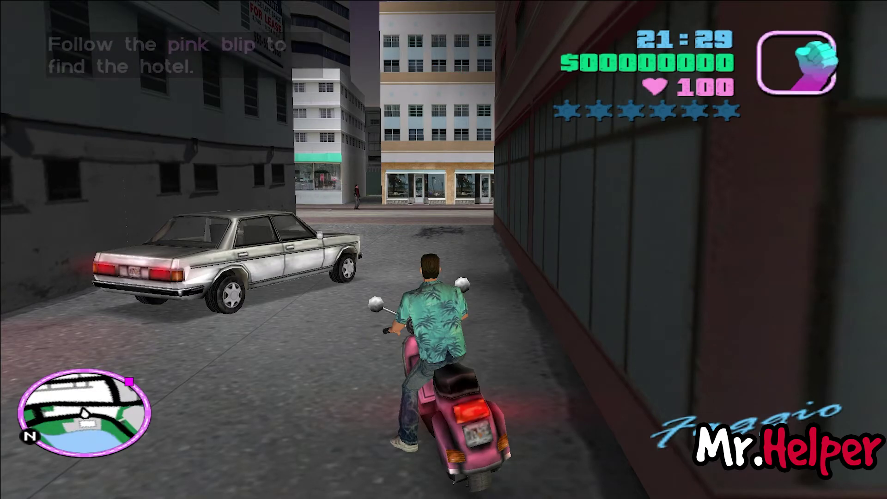
# Step: Ride the scooter up the alley, left along the side street, and through the intersection
pyautogui.press('w')
pyautogui.press('w')
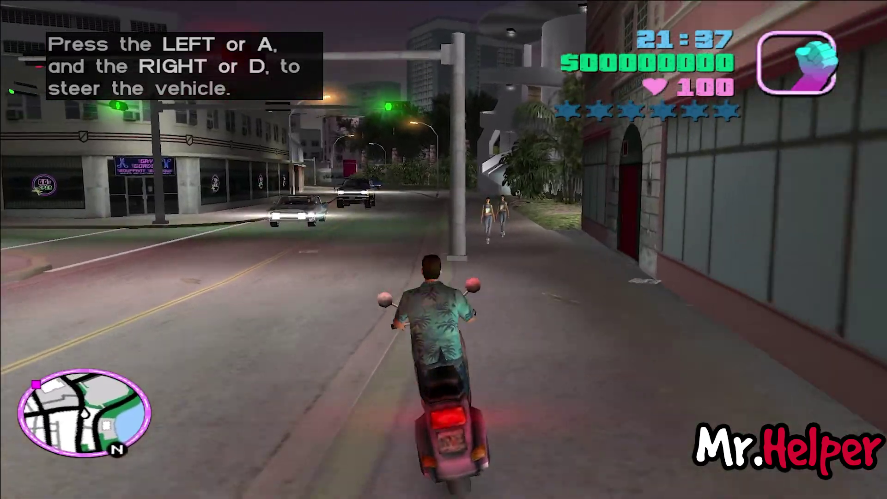
pyautogui.press('a')
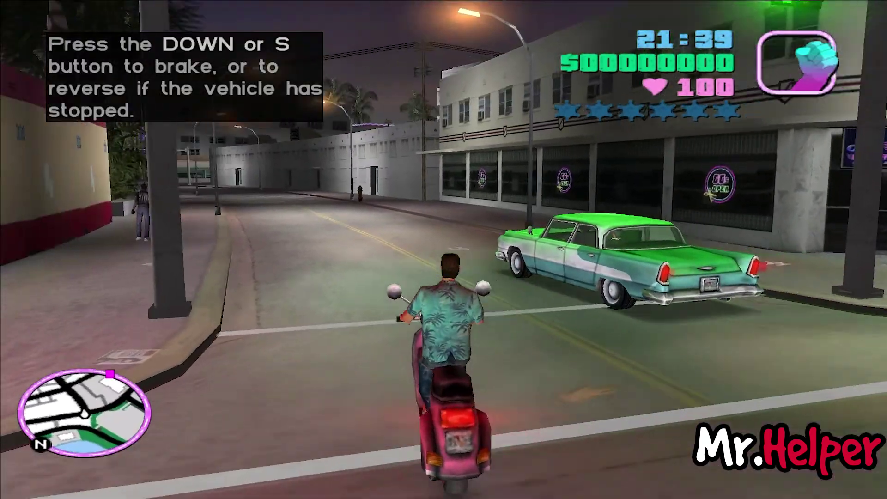
pyautogui.press('a')
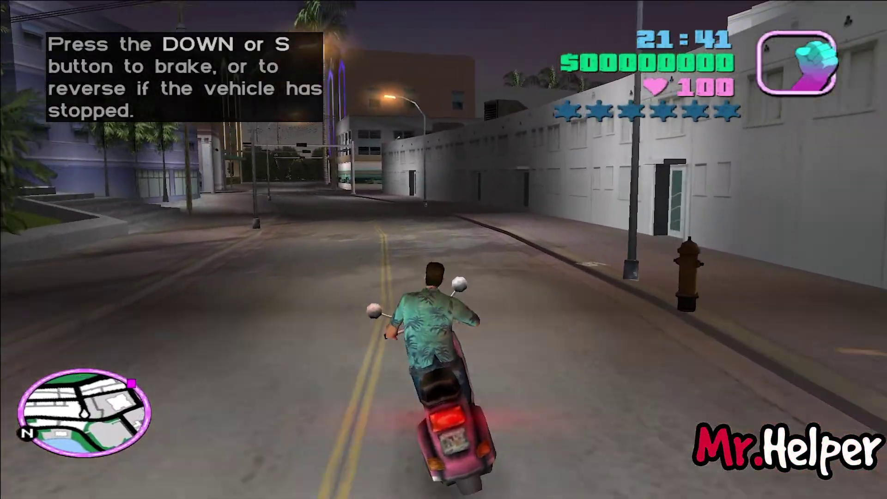
pyautogui.press('w')
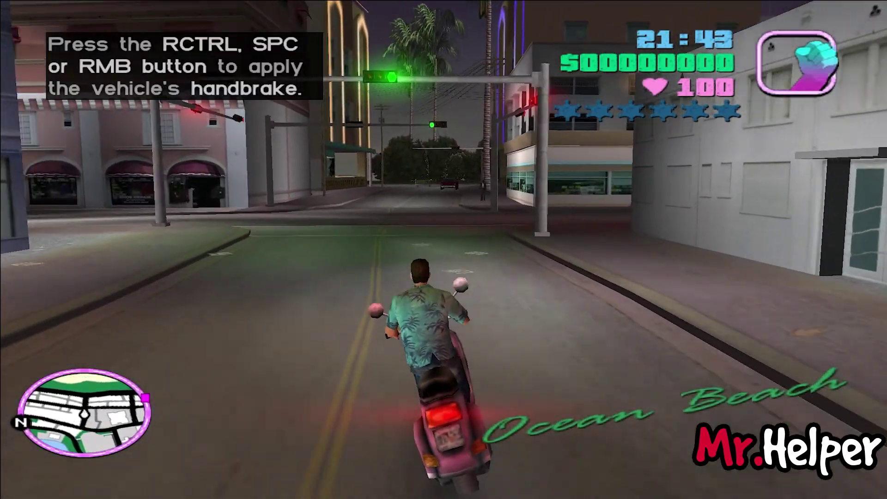
pyautogui.press('w')
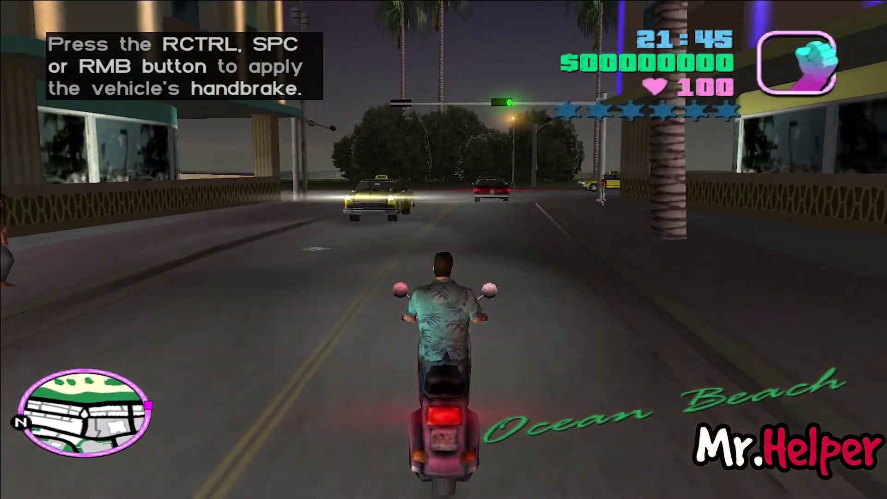
# Step: Ride along the beach road to the buildings, dismount, then pause and quit the game
pyautogui.press('d')
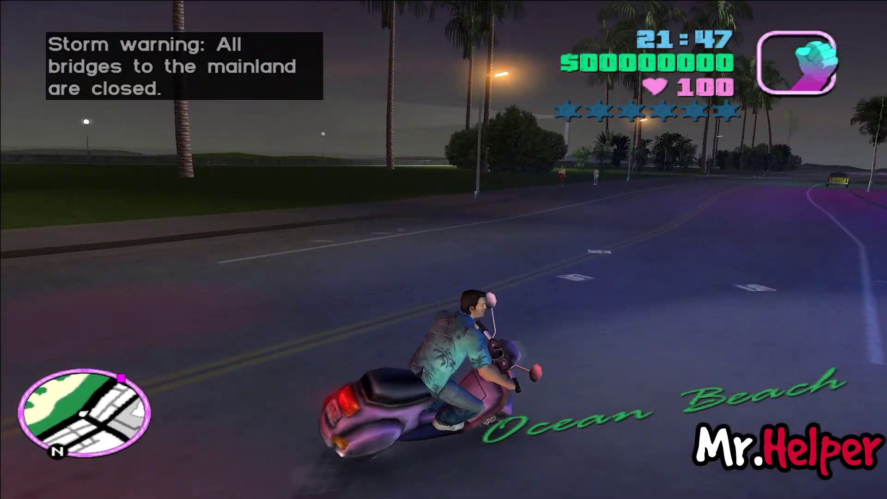
pyautogui.press('d')
pyautogui.press('a')
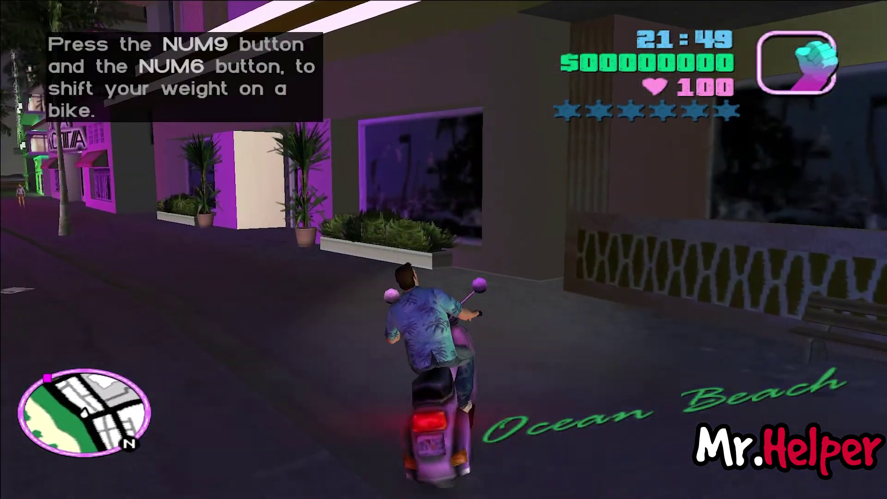
pyautogui.press('f')
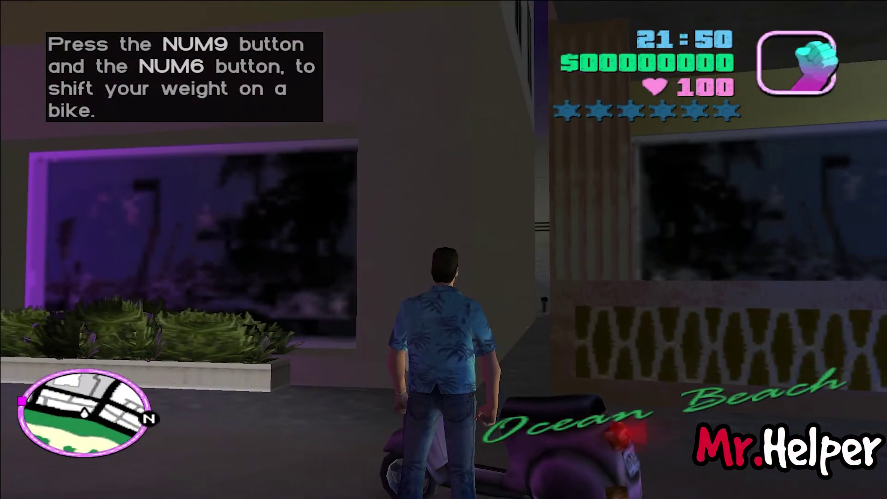
pyautogui.press('Escape')
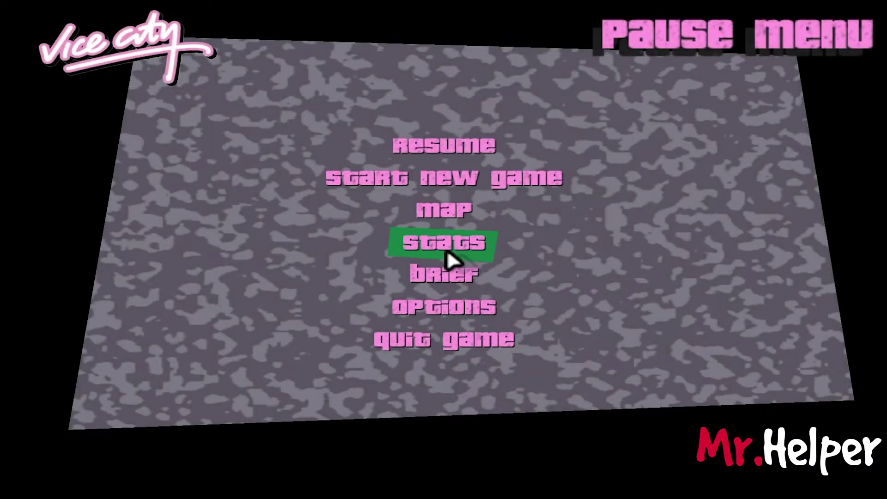
pyautogui.click(466, 339)
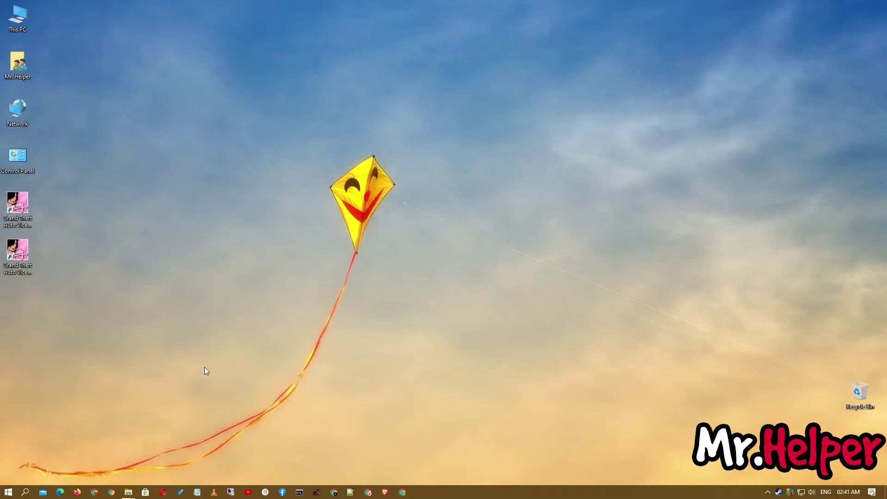
# Step: Restore the Music and game mp3 folder windows from the taskbar and reposition them on screen
pyautogui.moveTo(130, 492)
pyautogui.click(136, 458)
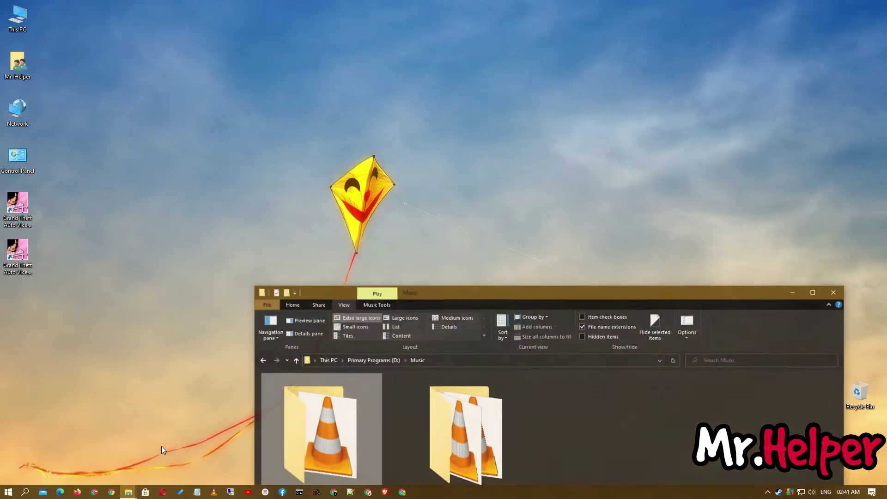
pyautogui.moveTo(434, 282); pyautogui.dragTo(429, 116)
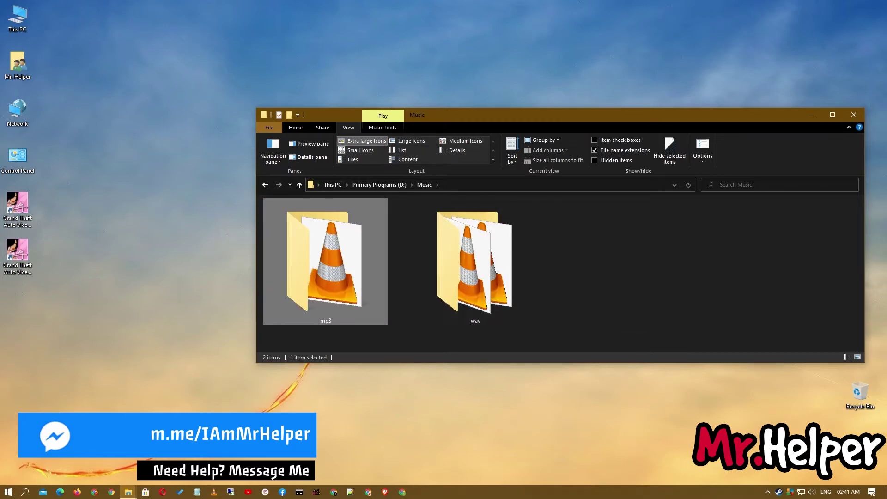
pyautogui.click(128, 492)
pyautogui.click(101, 460)
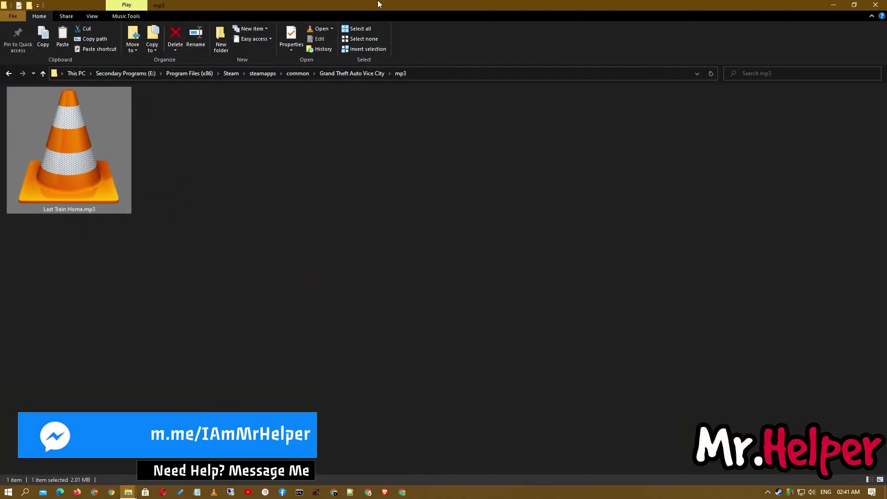
pyautogui.moveTo(439, 5); pyautogui.dragTo(423, 284)
# Step: Open the wav subfolder maximized, check the mp3 window, then bring the wav window back
pyautogui.click(453, 252)
pyautogui.doubleClick(453, 251)
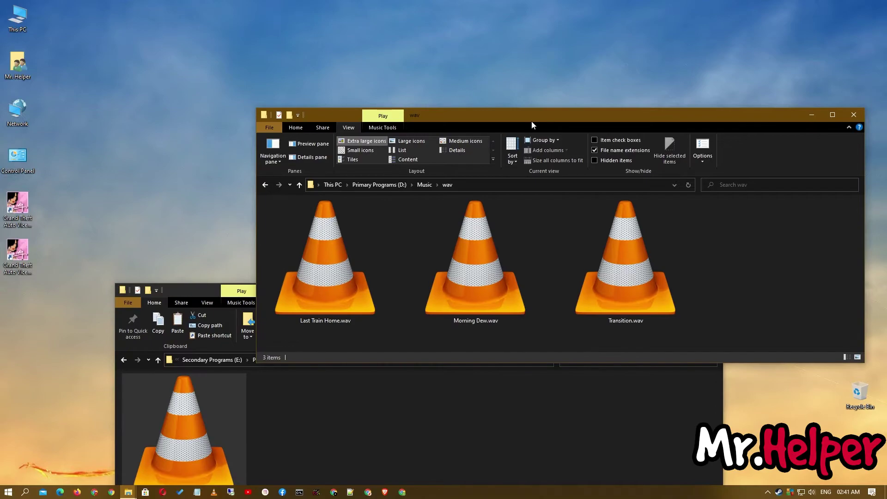
pyautogui.doubleClick(531, 118)
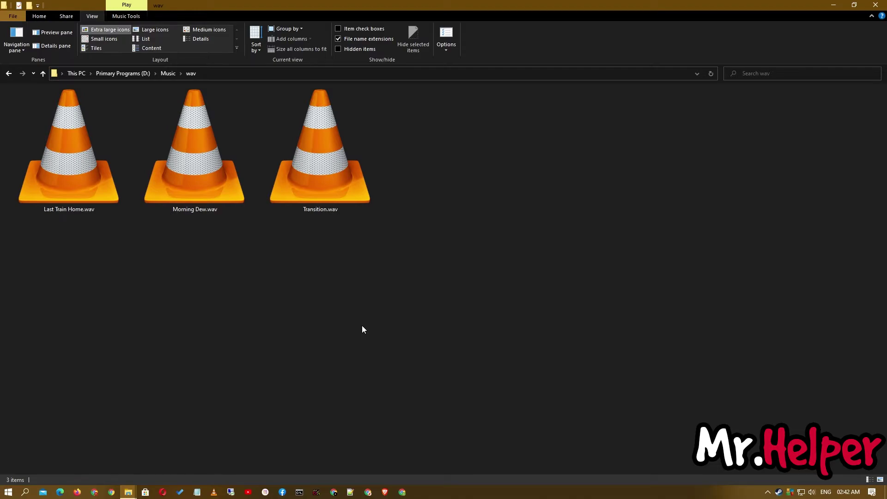
pyautogui.click(129, 492)
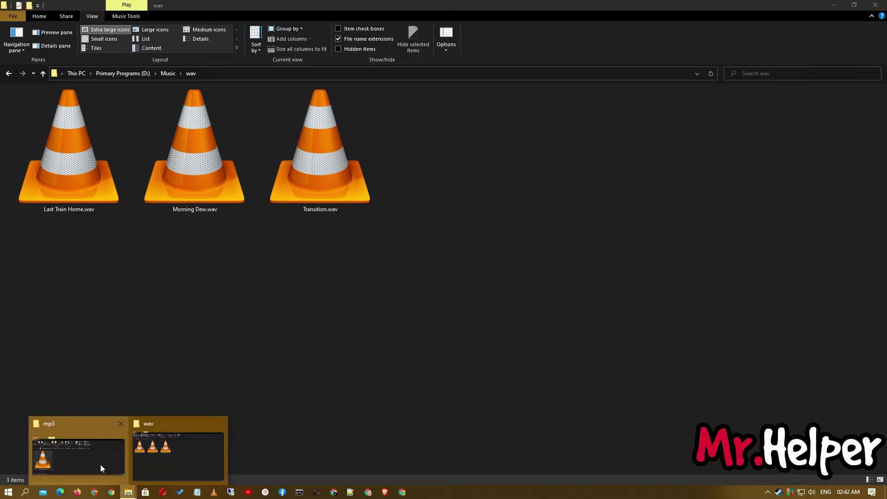
pyautogui.click(101, 465)
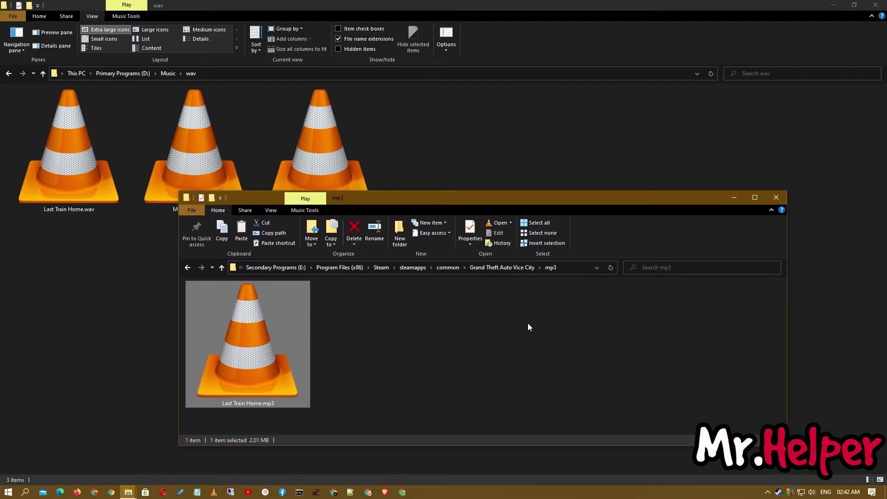
pyautogui.click(104, 292)
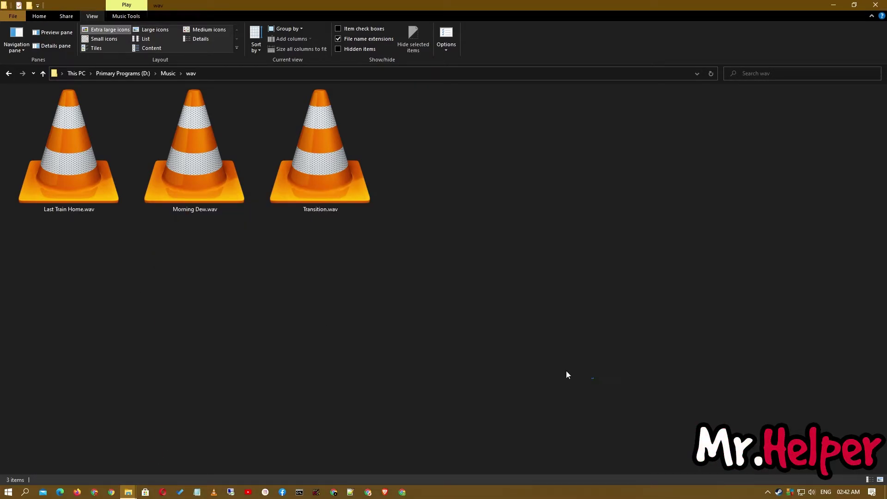
# Step: Use Send to > Desktop (create shortcut) on Last Train Home.wav, Morning Dew.wav and Transition.wav
pyautogui.moveTo(568, 371); pyautogui.dragTo(79, 164)
pyautogui.click(209, 323)
pyautogui.rightClick(95, 189)
pyautogui.moveTo(129, 386)
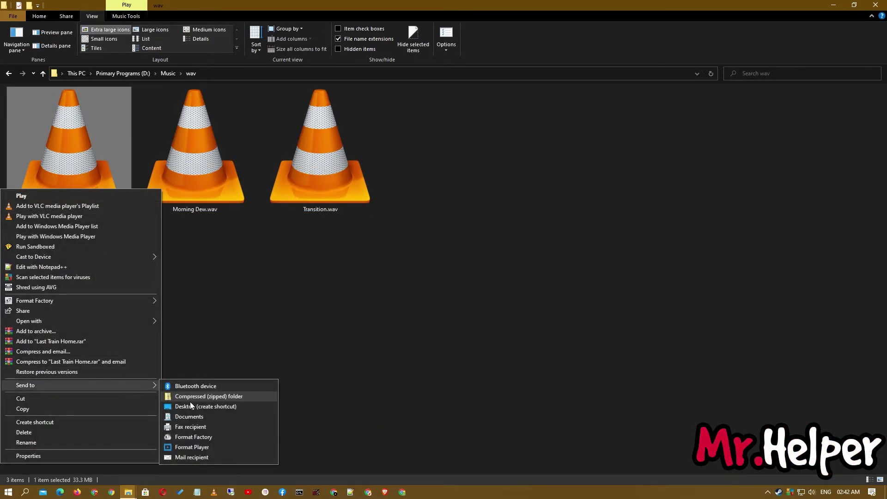
pyautogui.click(192, 401)
pyautogui.rightClick(202, 175)
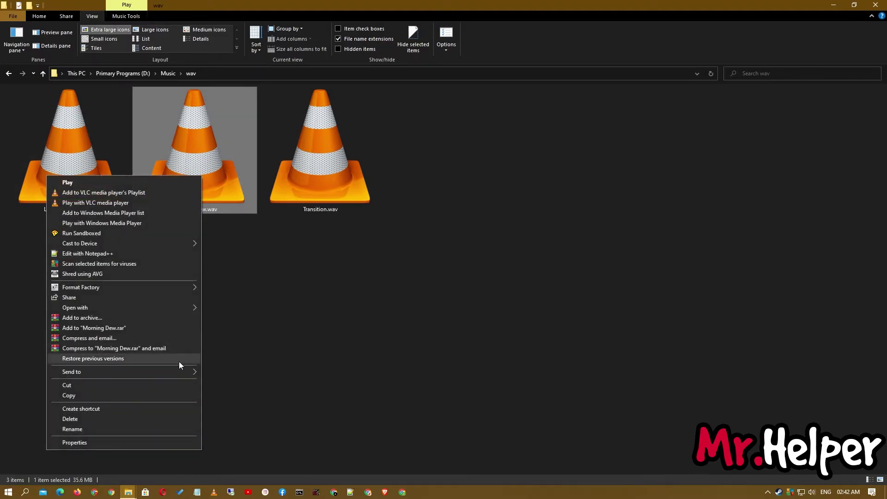
pyautogui.moveTo(185, 373)
pyautogui.click(248, 395)
pyautogui.rightClick(309, 200)
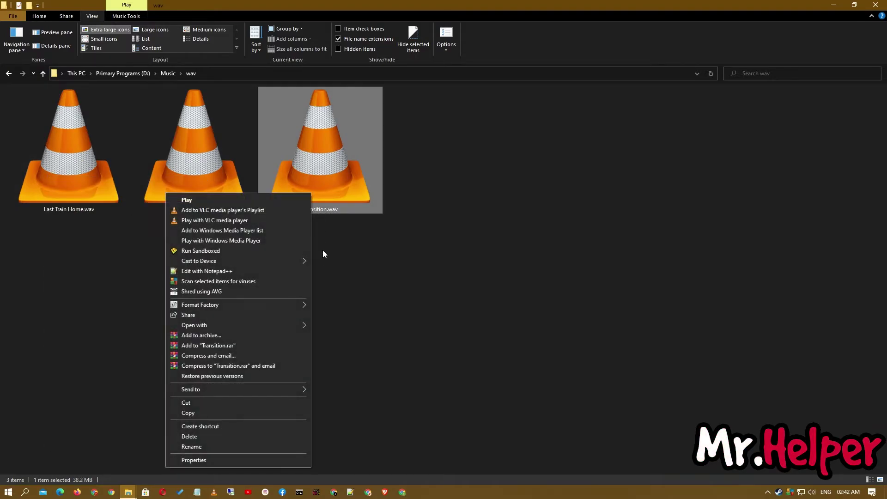
pyautogui.moveTo(261, 392)
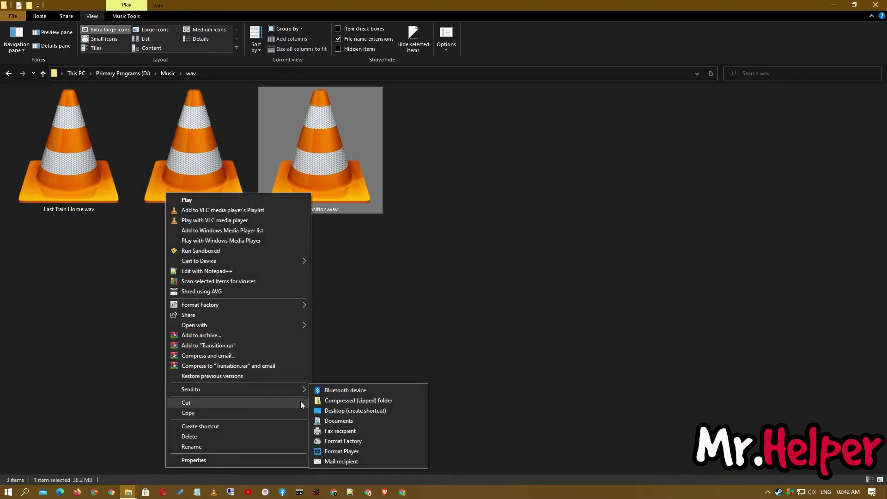
pyautogui.click(323, 410)
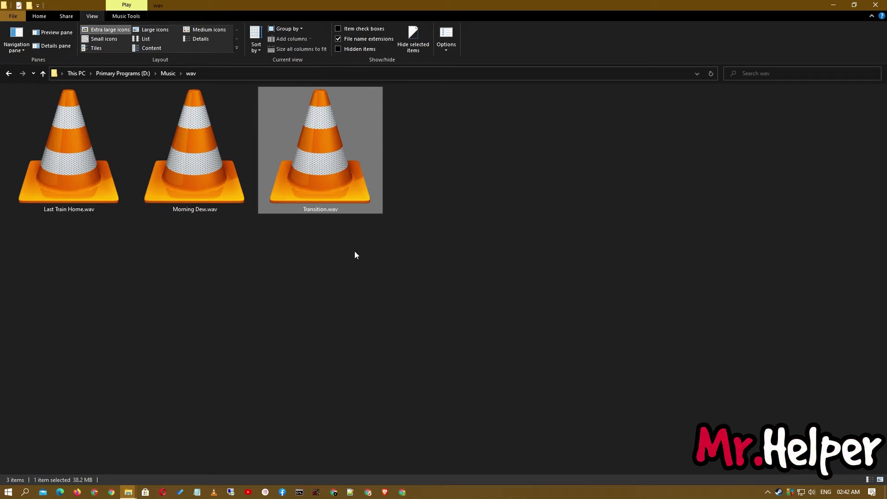
pyautogui.moveTo(368, 257); pyautogui.dragTo(187, 166)
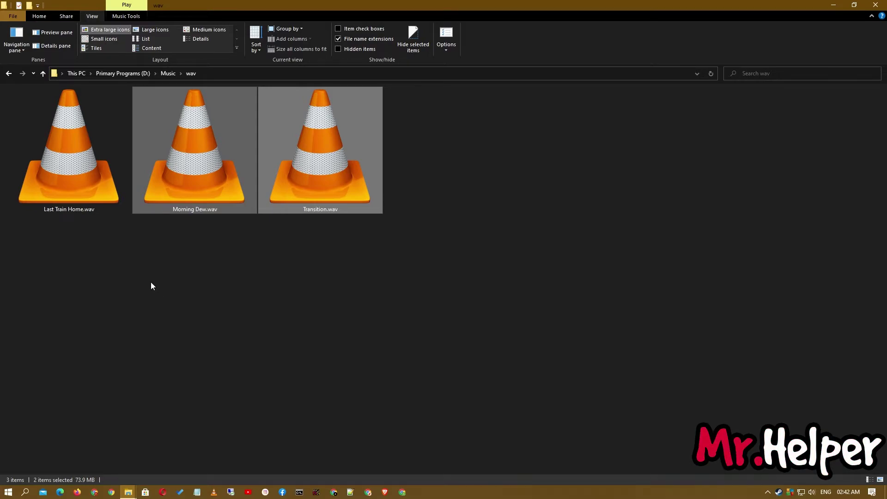
# Step: Minimize Explorer and cut the three new .wav shortcuts from the desktop
pyautogui.click(834, 6)
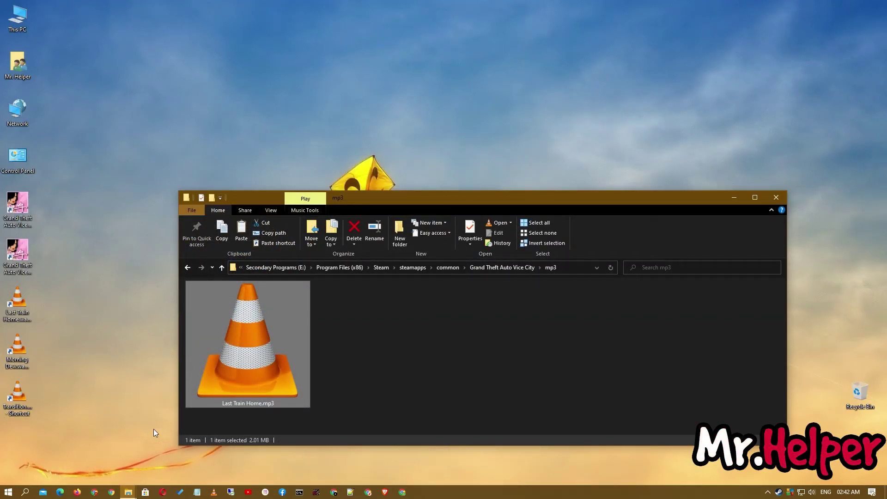
pyautogui.moveTo(102, 432); pyautogui.dragTo(2, 304)
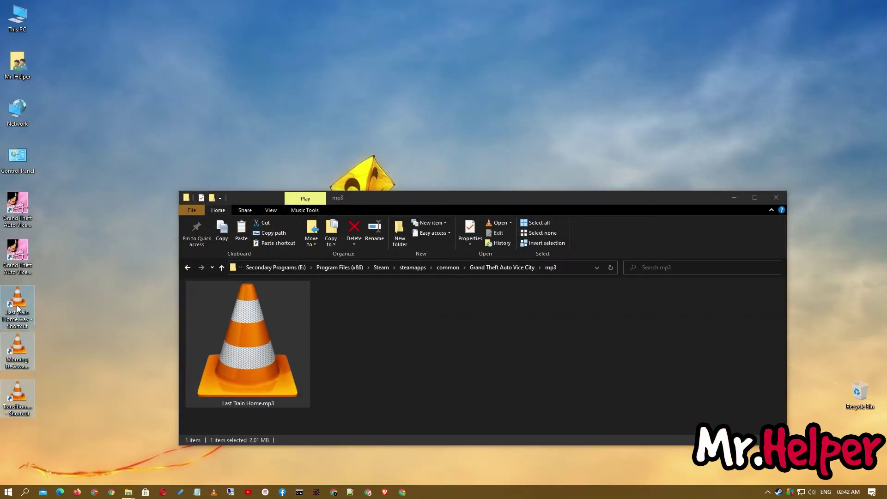
pyautogui.rightClick(2, 304)
pyautogui.click(20, 240)
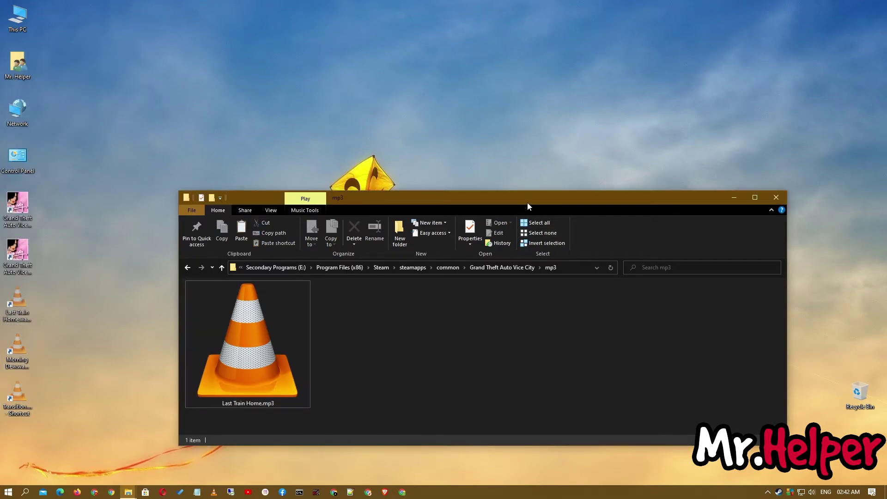
# Step: Paste the three shortcuts into the Grand Theft Auto Vice City mp3 folder
pyautogui.doubleClick(527, 199)
pyautogui.click(369, 74)
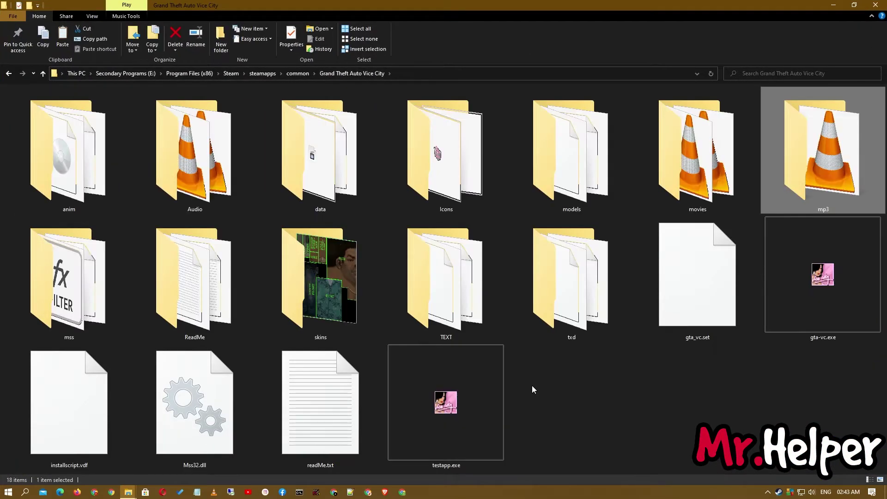
pyautogui.doubleClick(821, 172)
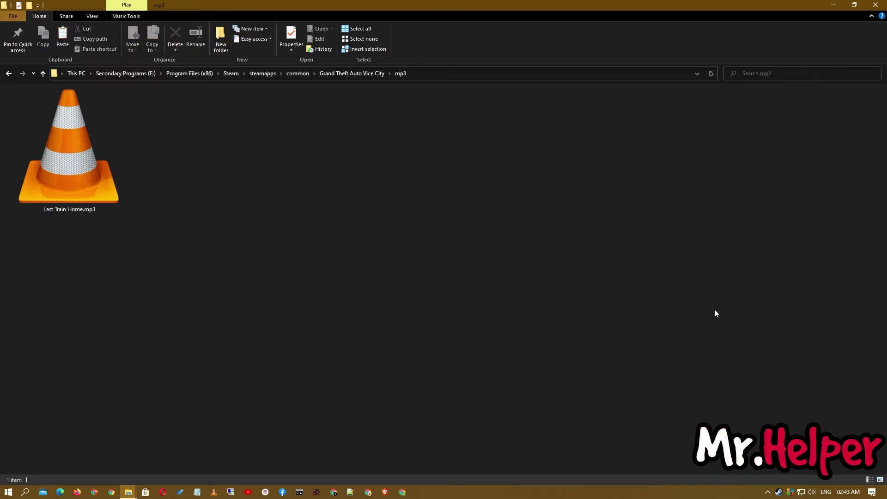
pyautogui.rightClick(715, 310)
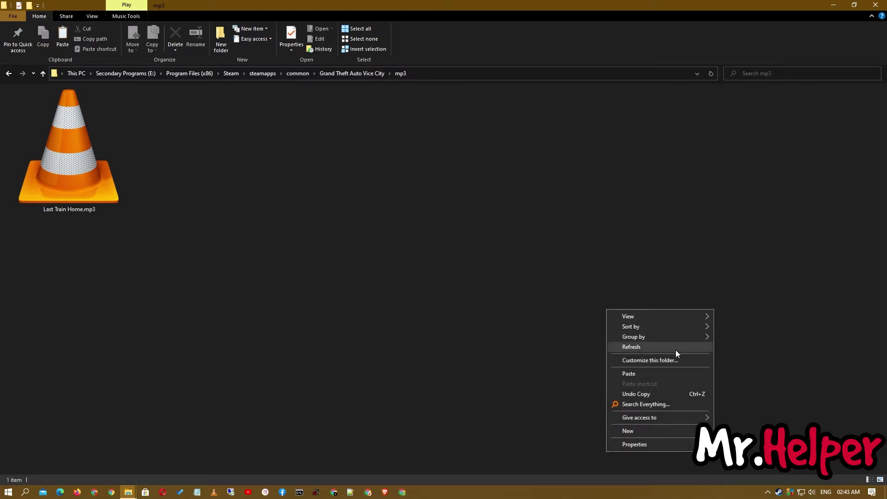
pyautogui.click(659, 375)
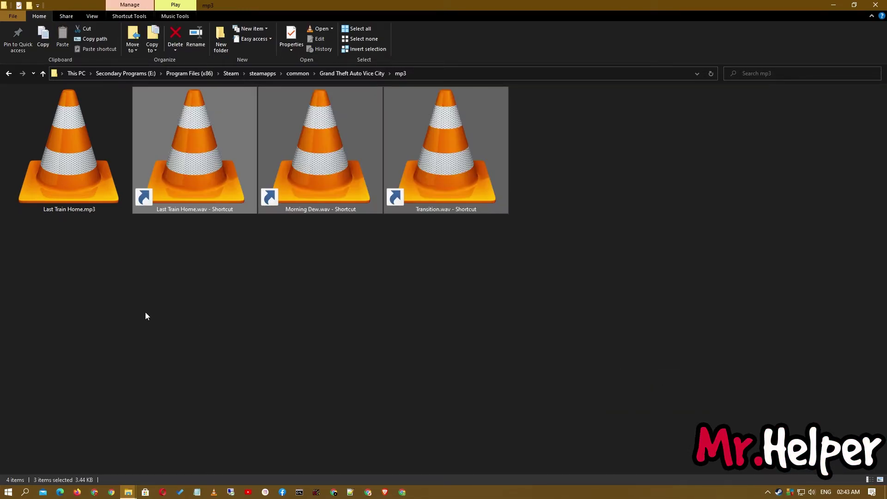
# Step: Delete Last Train Home.mp3 from the mp3 folder and close the window
pyautogui.click(87, 198)
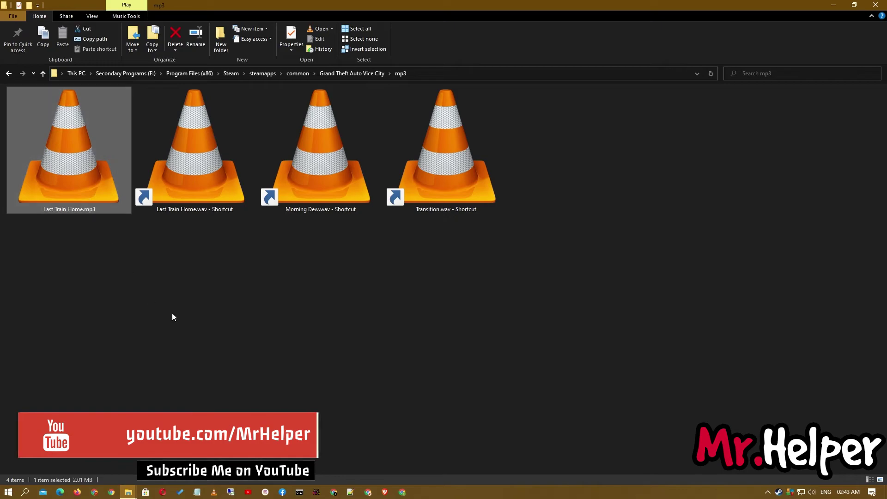
pyautogui.press('Delete')
pyautogui.press('Return')
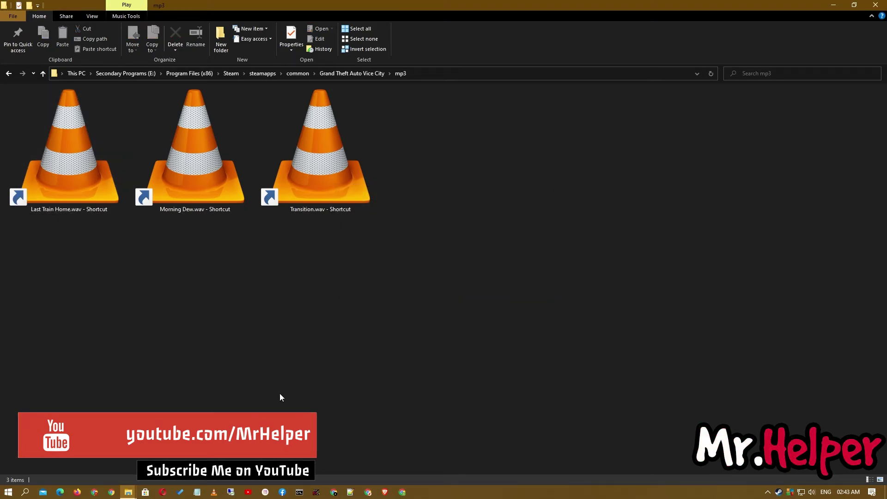
pyautogui.click(876, 5)
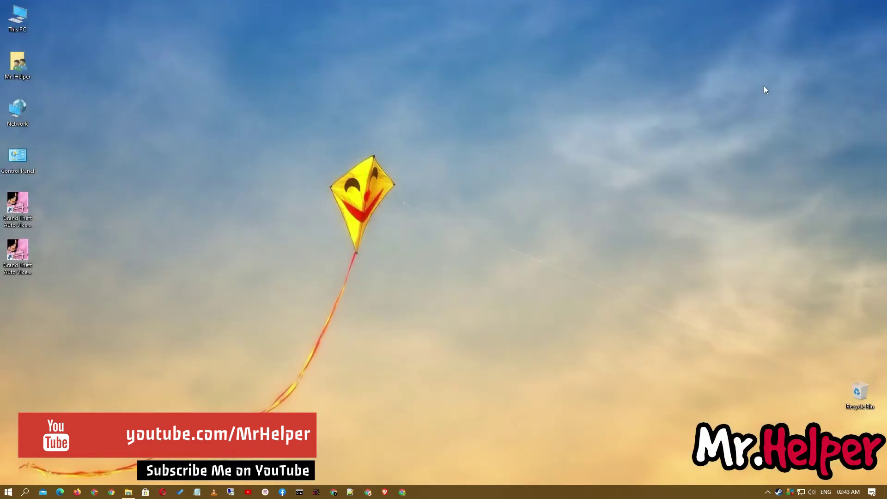